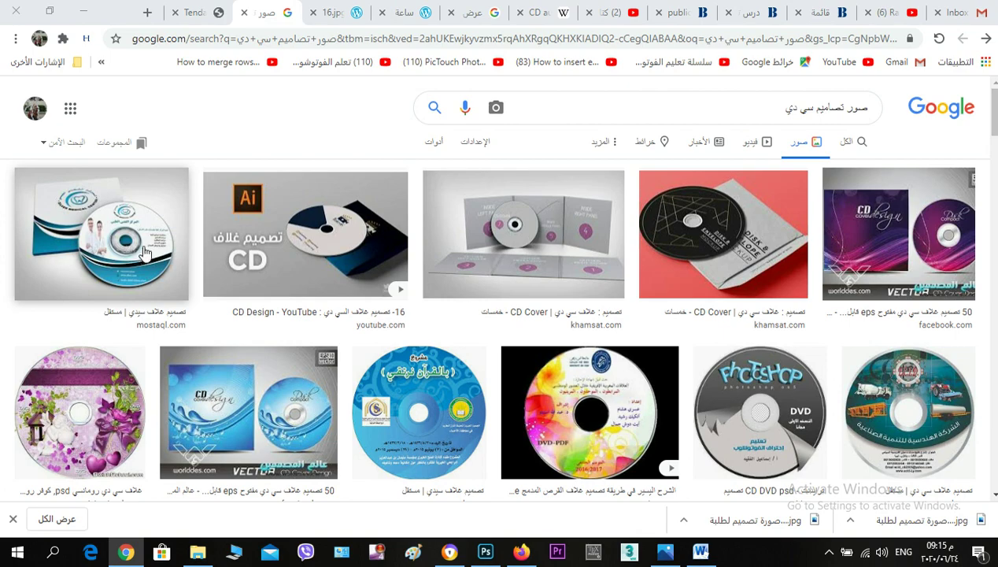
- Review the finished CD label examples, then start a new document with Ctrl+N
{"action": "left_click", "coordinate": [489, 551]}
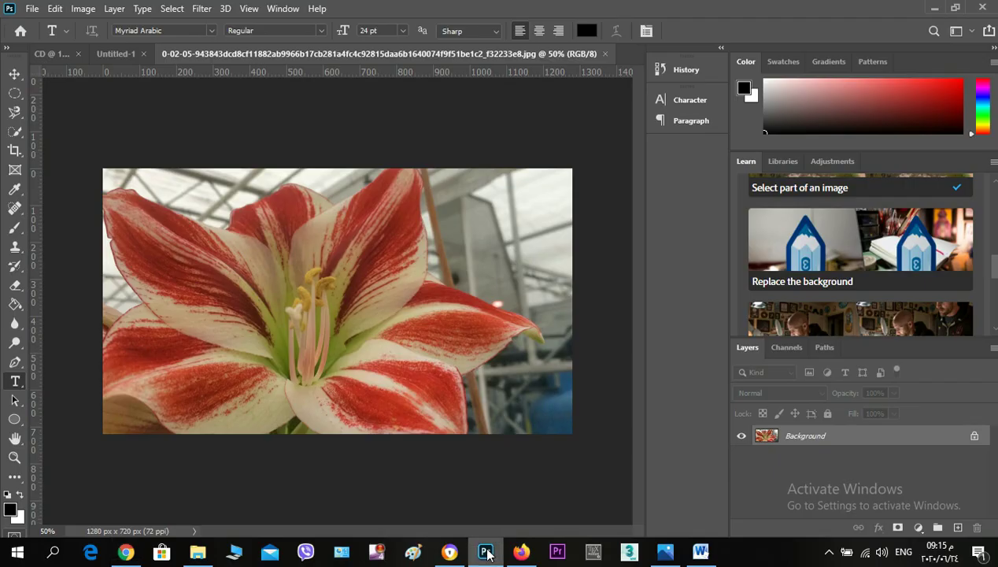
{"action": "left_click", "coordinate": [57, 50]}
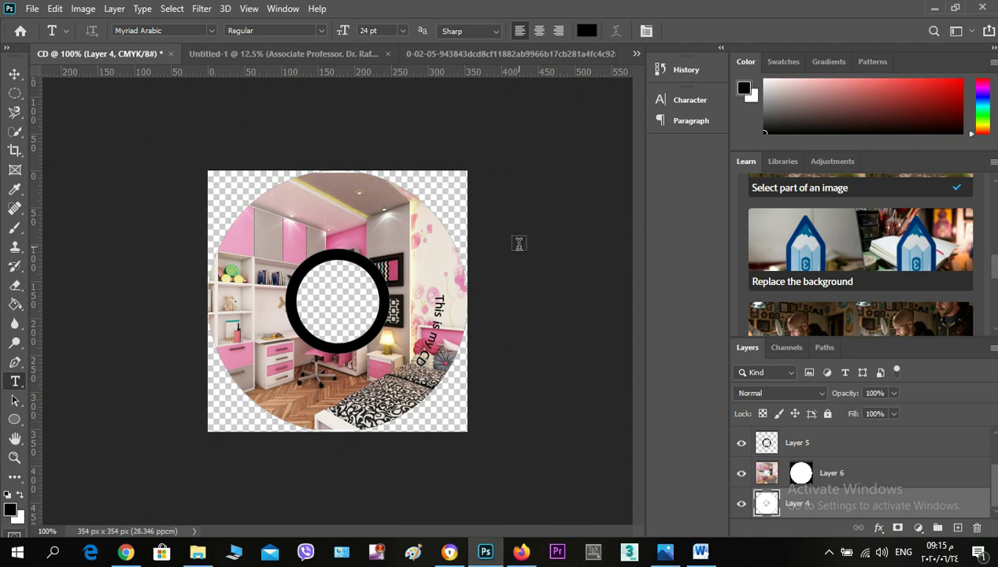
{"action": "left_click", "coordinate": [231, 53]}
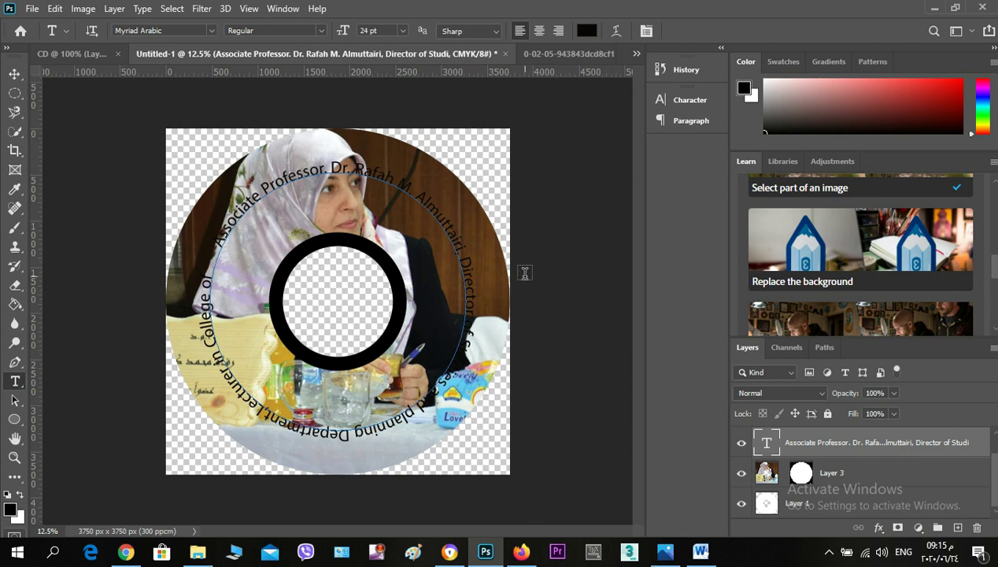
{"action": "key", "text": "ctrl+n"}
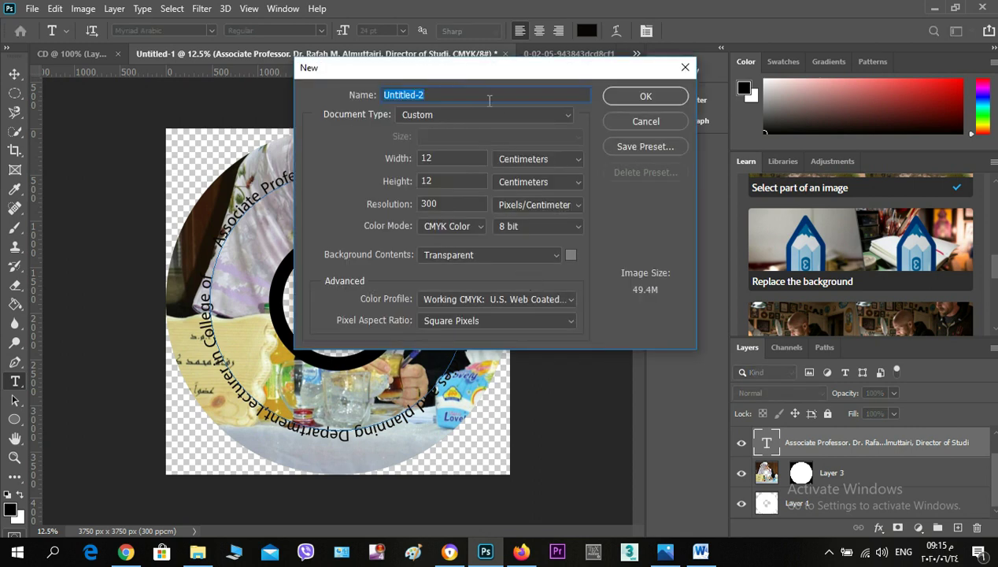
- Create the transparent CMYK document 'cd', 12 × 12 cm at 300 pixels/cm
{"action": "type", "text": "cd"}
{"action": "left_click", "coordinate": [574, 160]}
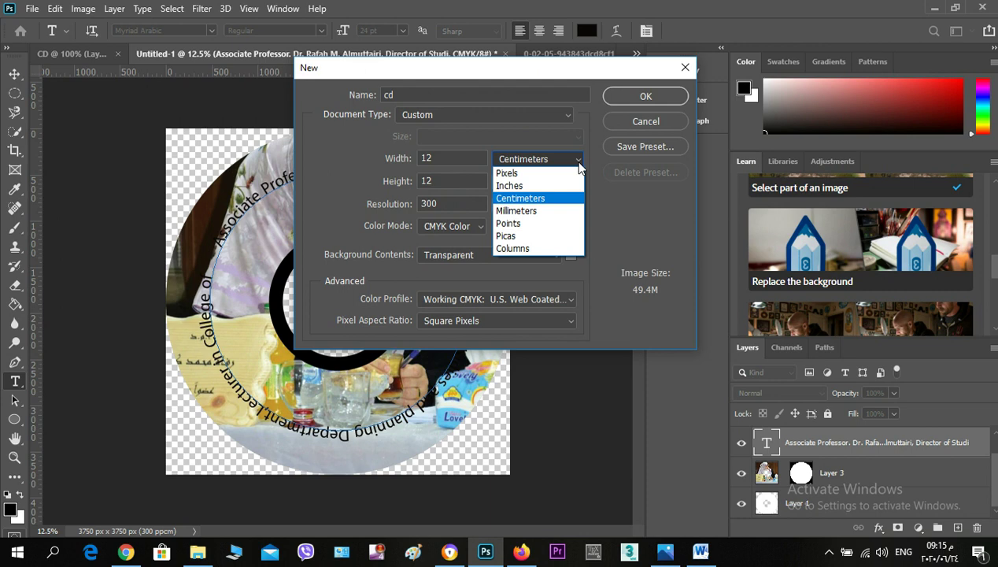
{"action": "left_click", "coordinate": [560, 199]}
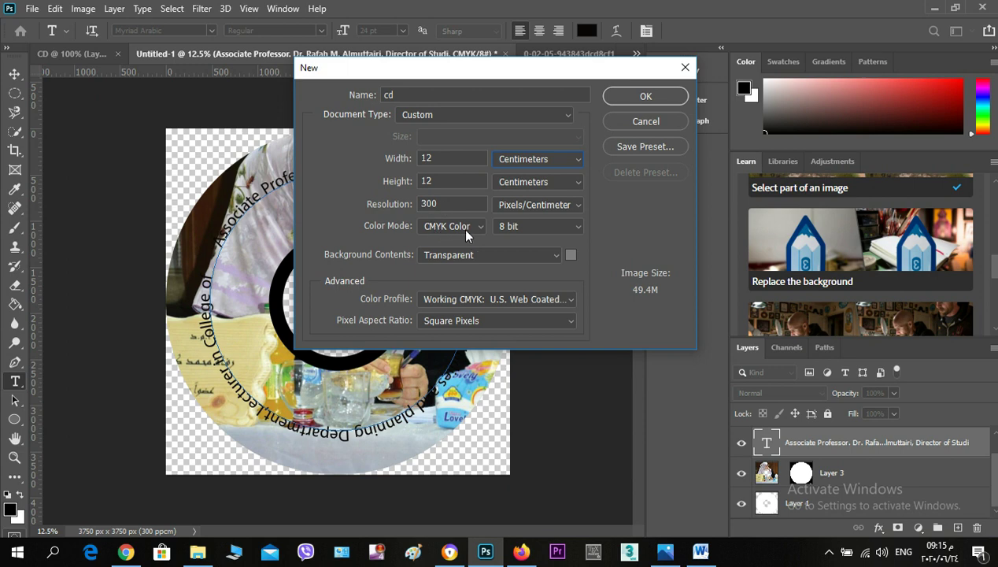
{"action": "left_click", "coordinate": [641, 97]}
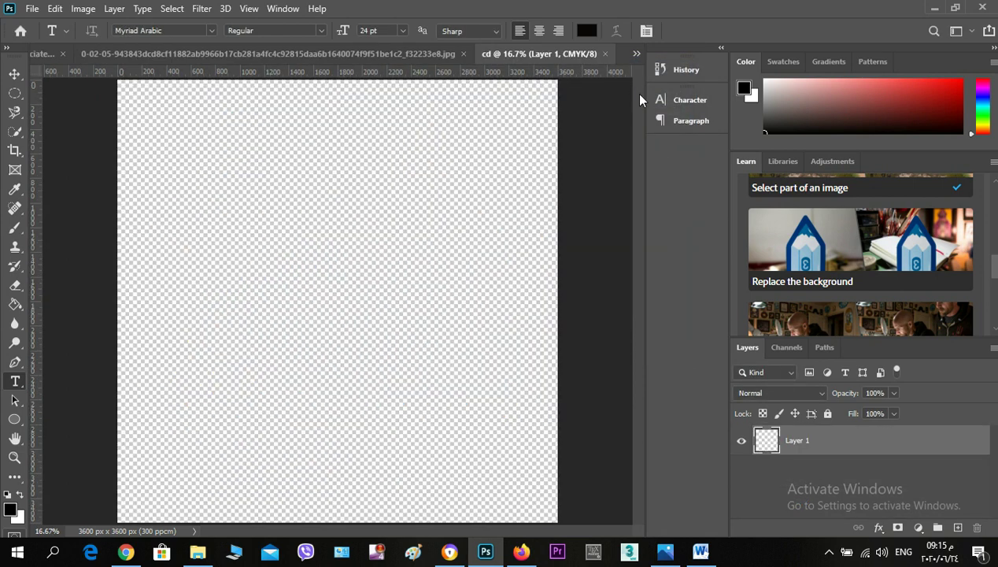
- Set the Elliptical Marquee to a fixed 12 × 12 cm size
{"action": "left_click", "coordinate": [22, 97]}
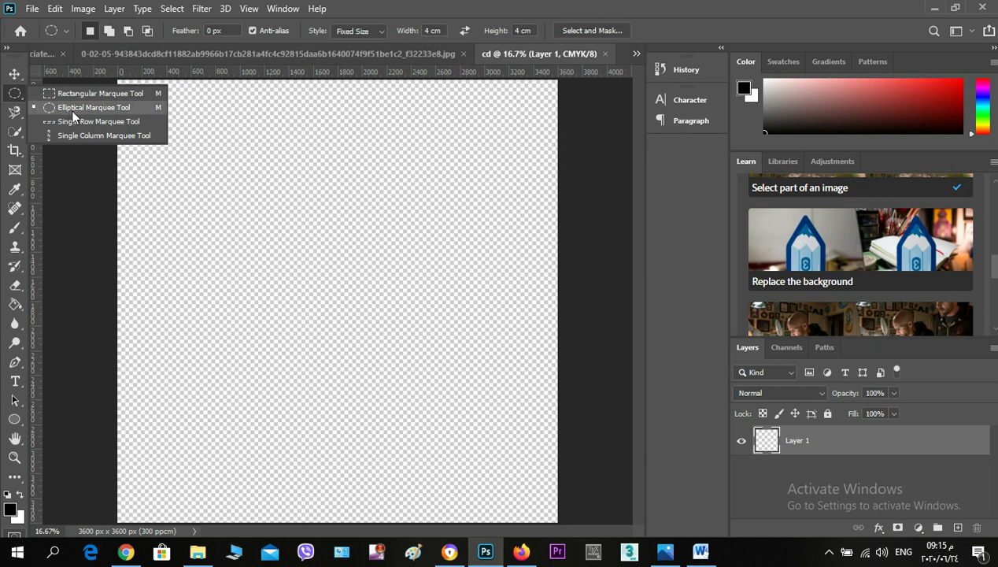
{"action": "left_click", "coordinate": [73, 110]}
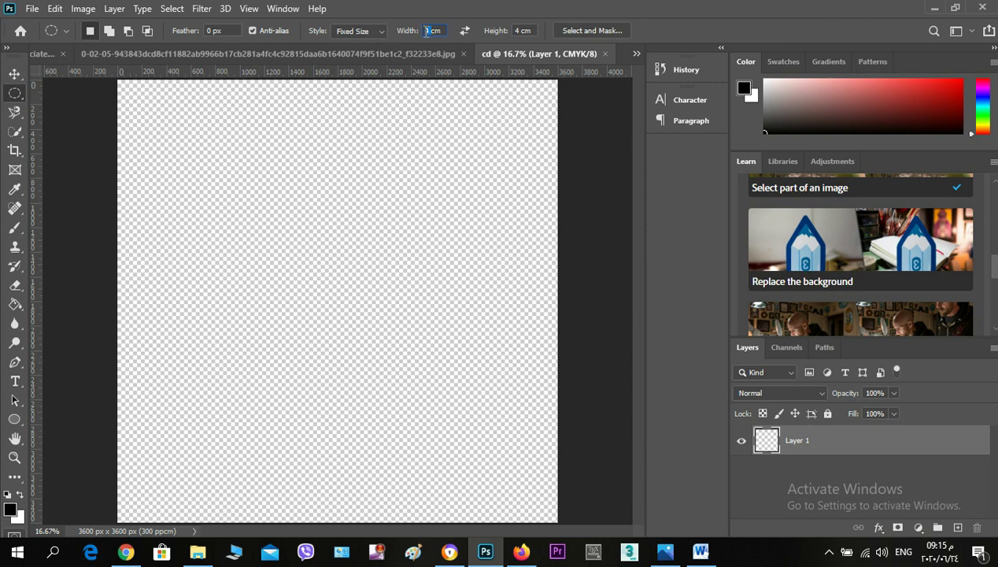
{"action": "type", "text": "2"}
{"action": "left_click", "coordinate": [530, 31]}
{"action": "type", "text": "1"}
{"action": "type", "text": "2"}
- Place the 12 cm circle over the canvas, fill it white, and select all
{"action": "left_click", "coordinate": [388, 181]}
{"action": "left_click_drag", "start_coordinate": [465, 236], "coordinate": [192, 140]}
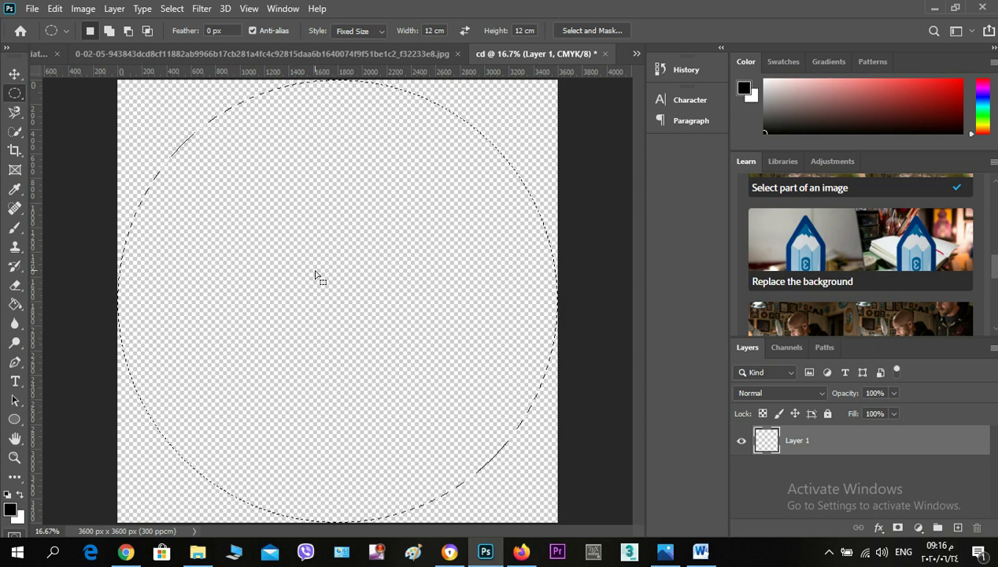
{"action": "key", "text": "ctrl+BackSpace"}
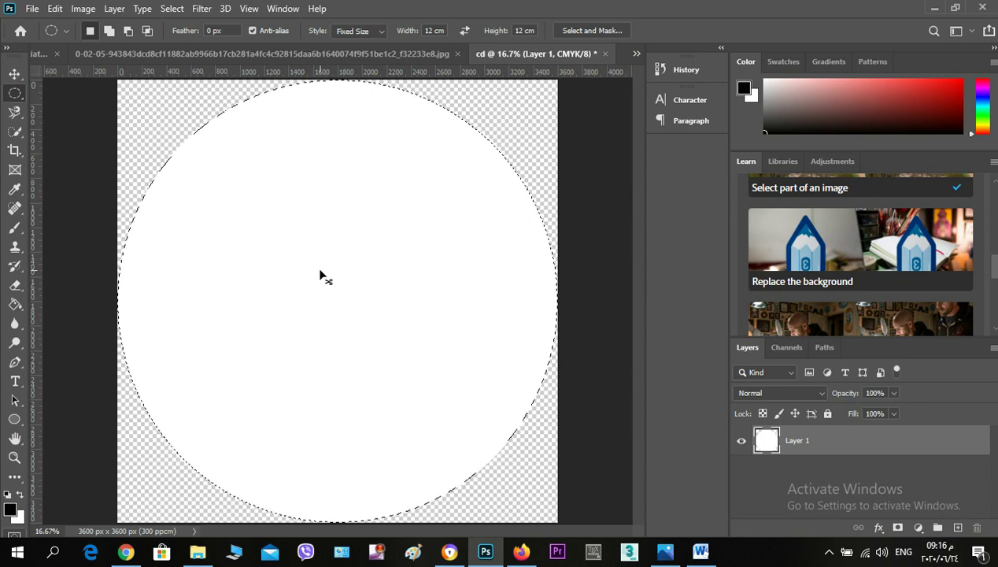
{"action": "key", "text": "ctrl+a"}
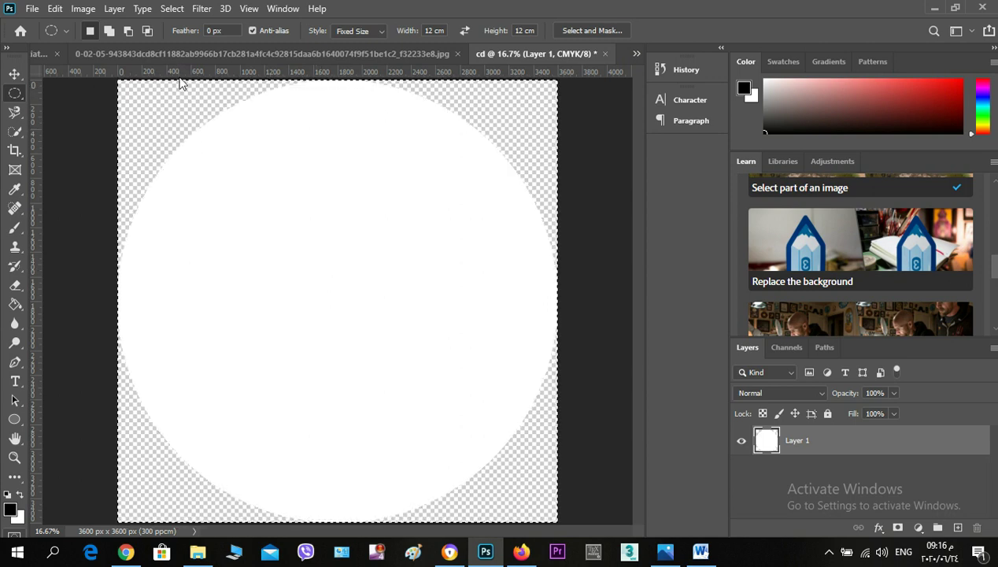
- Align the white circle layer to the selection's vertical and horizontal centres
{"action": "left_click", "coordinate": [114, 9]}
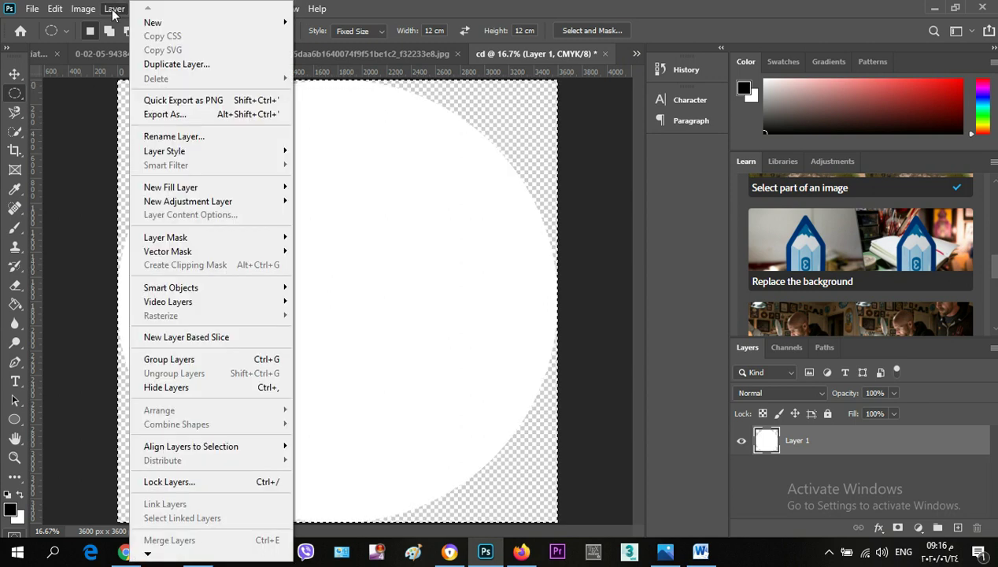
{"action": "mouse_move", "coordinate": [191, 446]}
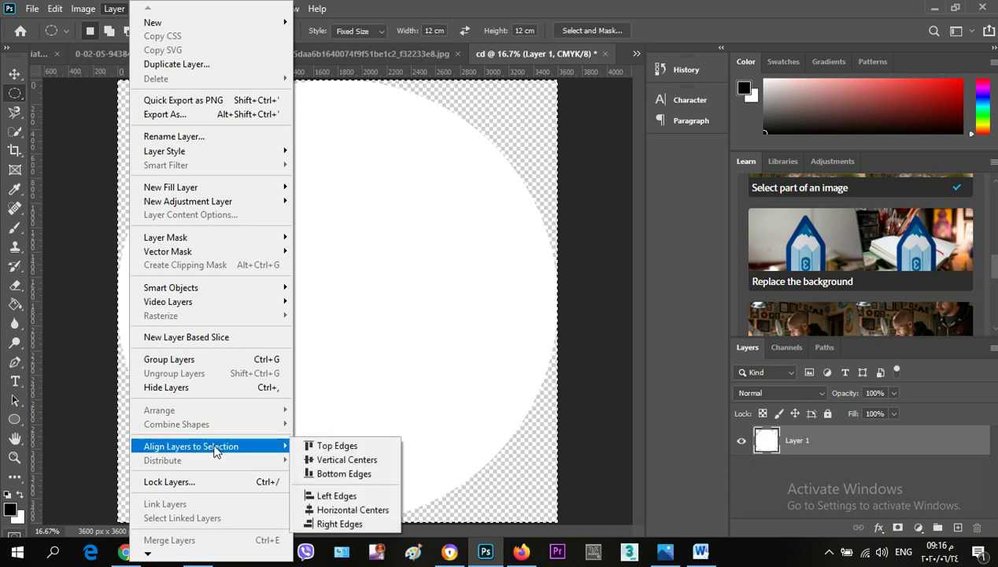
{"action": "left_click", "coordinate": [332, 462]}
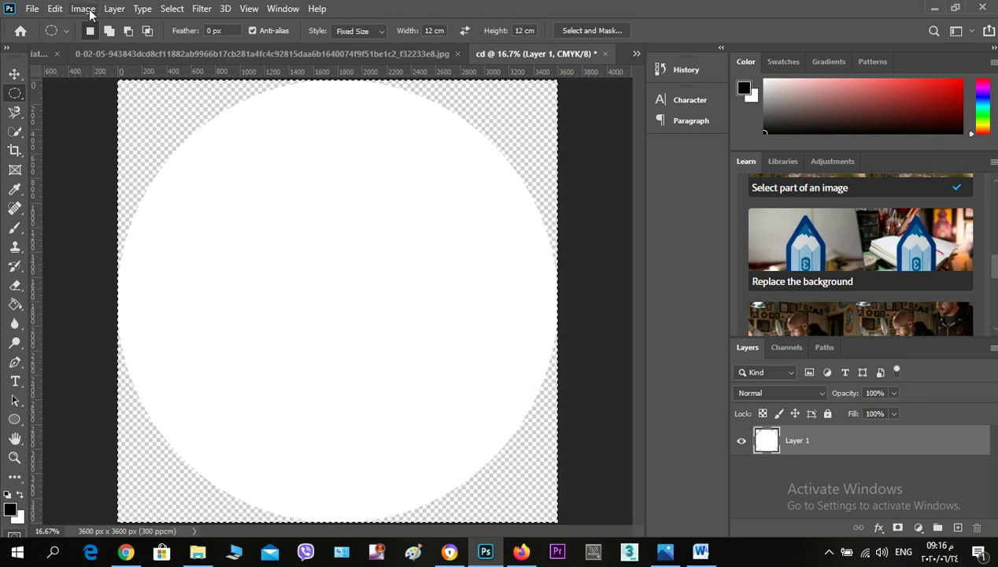
{"action": "left_click", "coordinate": [110, 11]}
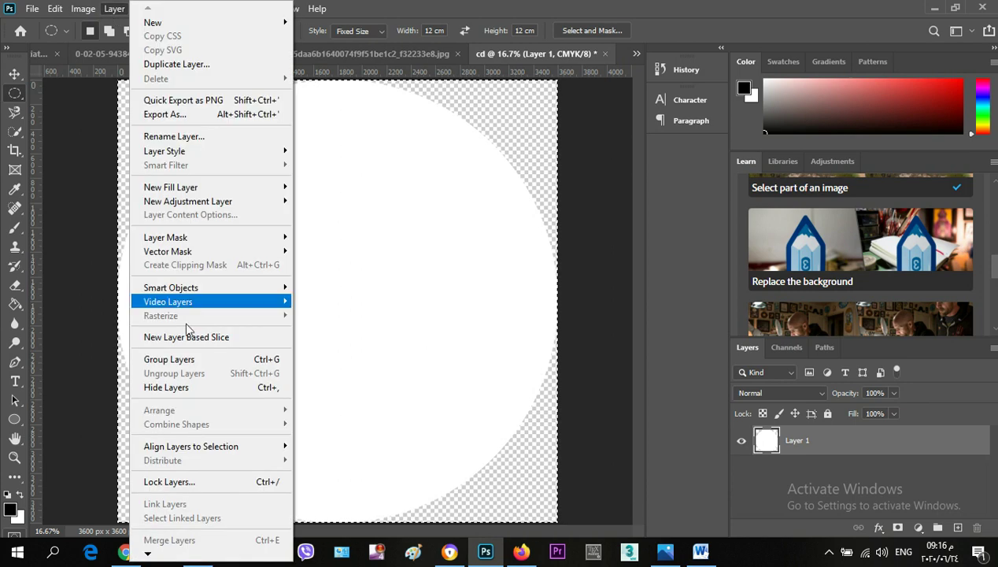
{"action": "mouse_move", "coordinate": [192, 446]}
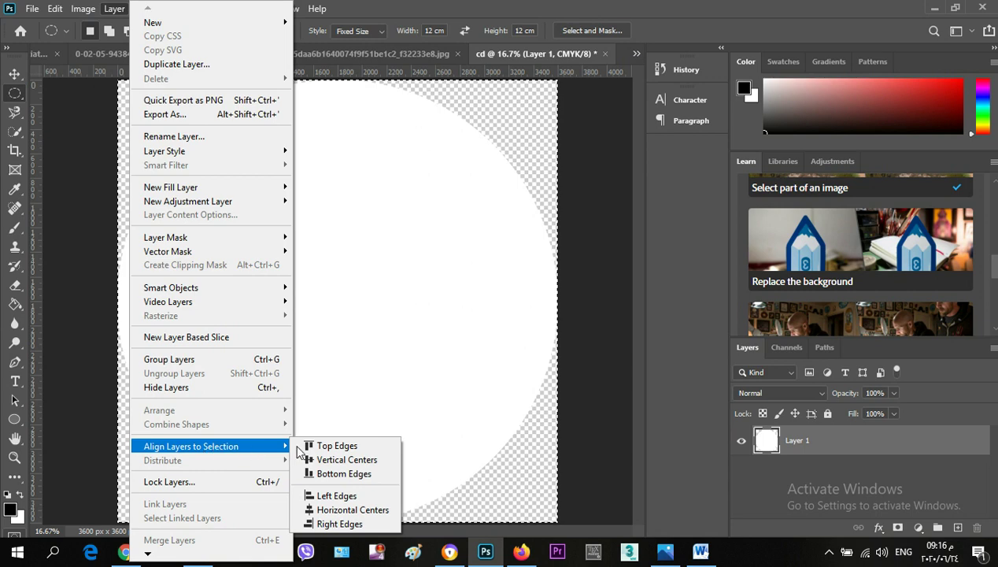
{"action": "left_click", "coordinate": [338, 511]}
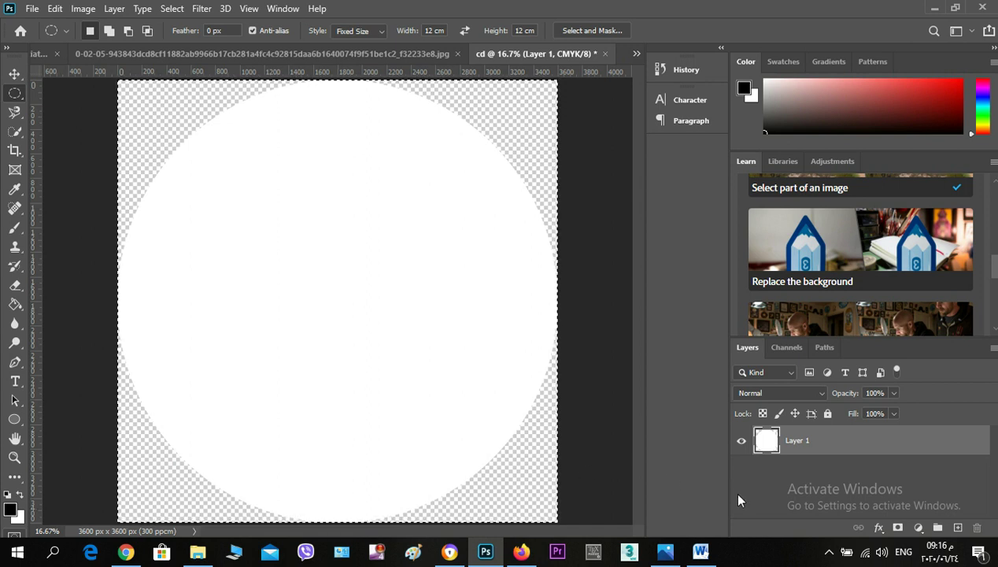
- Add Layer 2 and set the Elliptical Marquee to a fixed 5 × 5 cm size
{"action": "left_click", "coordinate": [958, 528]}
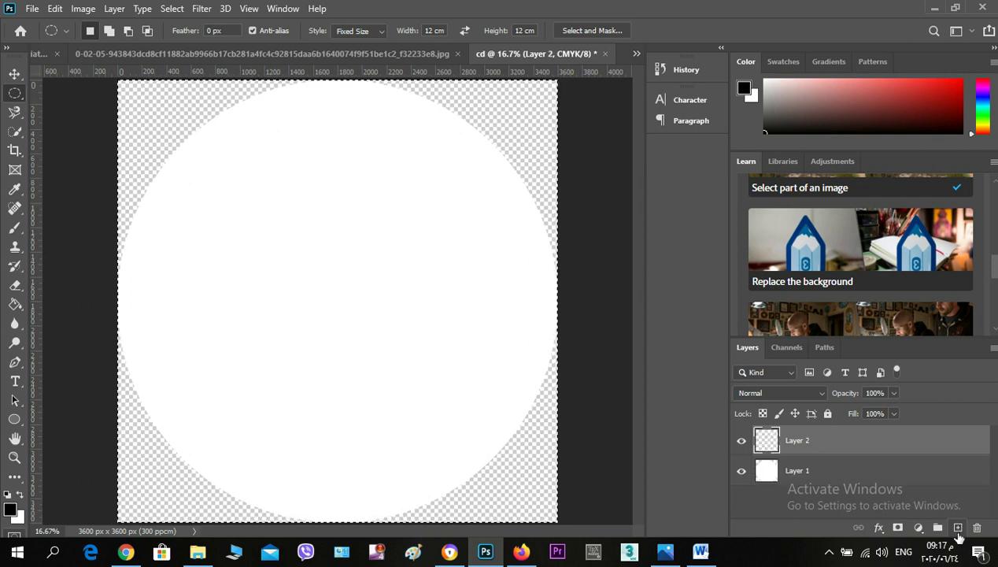
{"action": "left_click", "coordinate": [812, 472]}
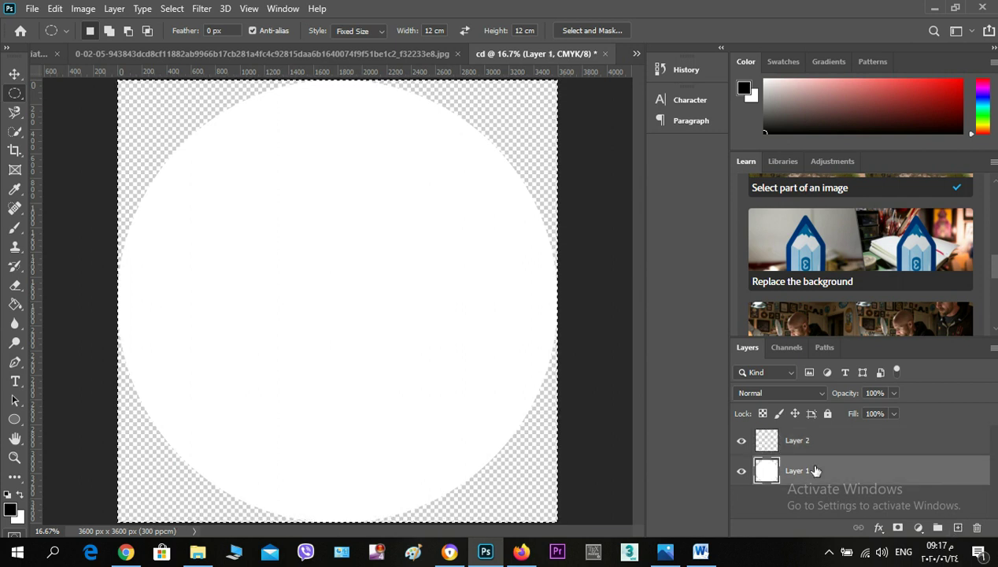
{"action": "left_click", "coordinate": [804, 441]}
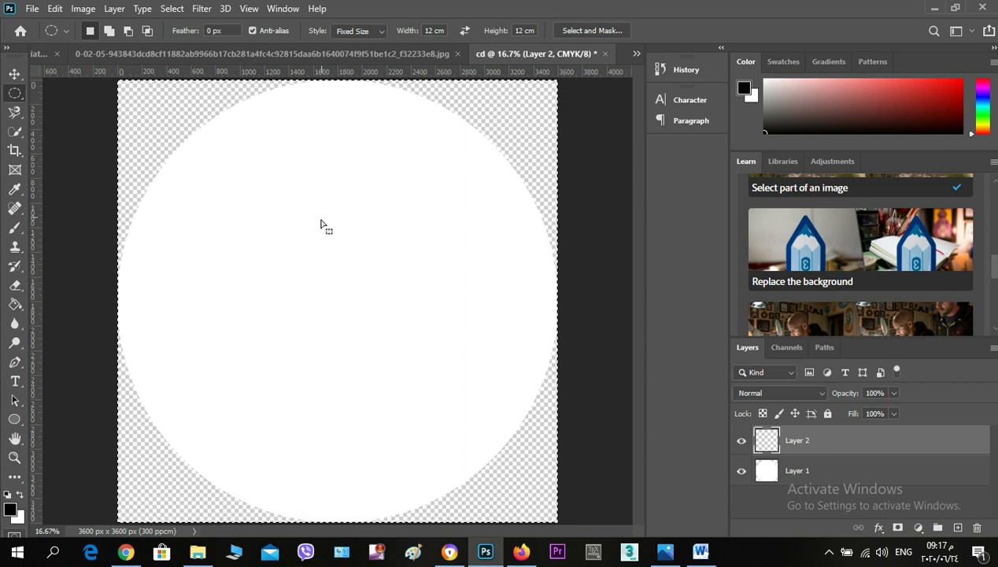
{"action": "right_click", "coordinate": [15, 94]}
{"action": "left_click", "coordinate": [58, 108]}
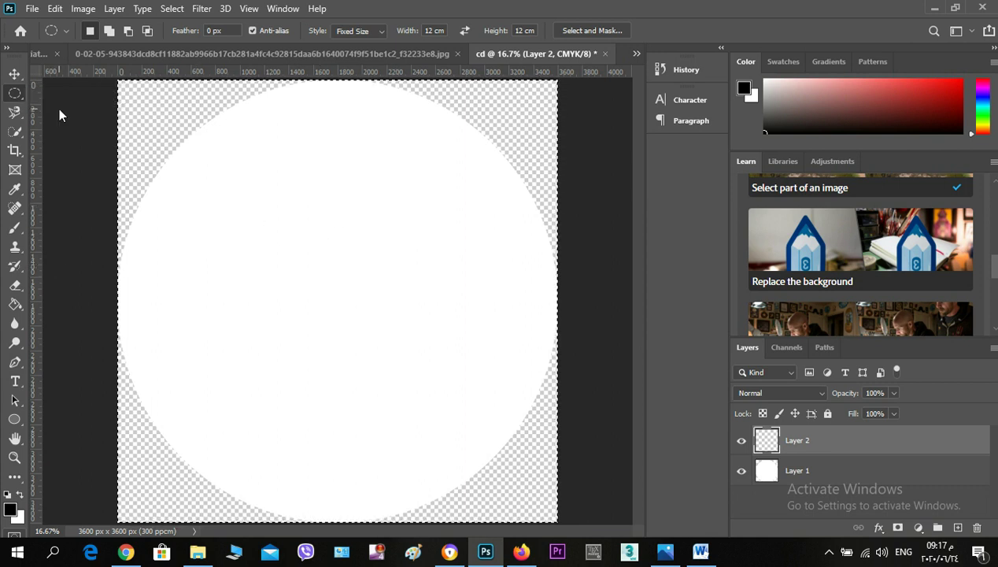
{"action": "left_click", "coordinate": [423, 30]}
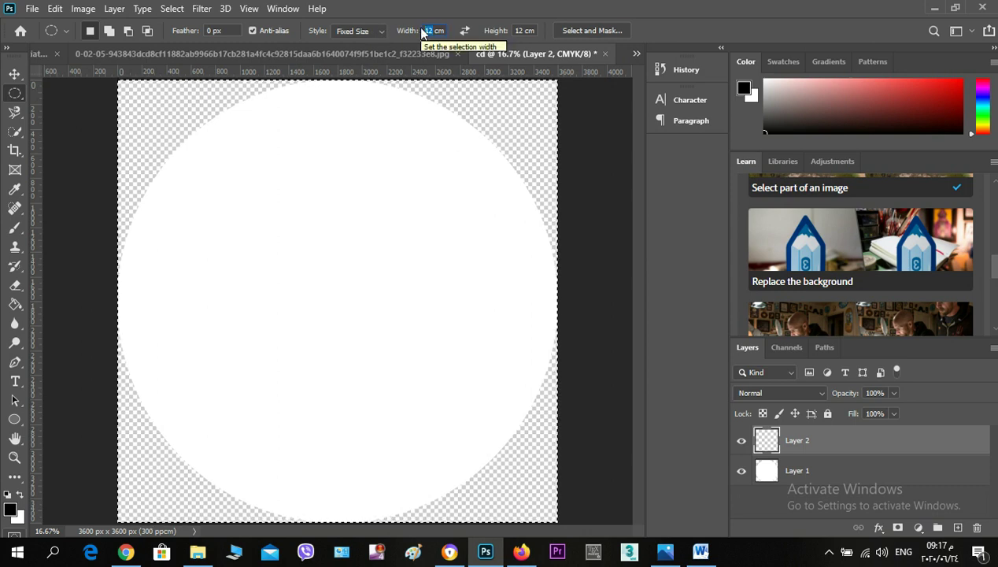
{"action": "type", "text": "5"}
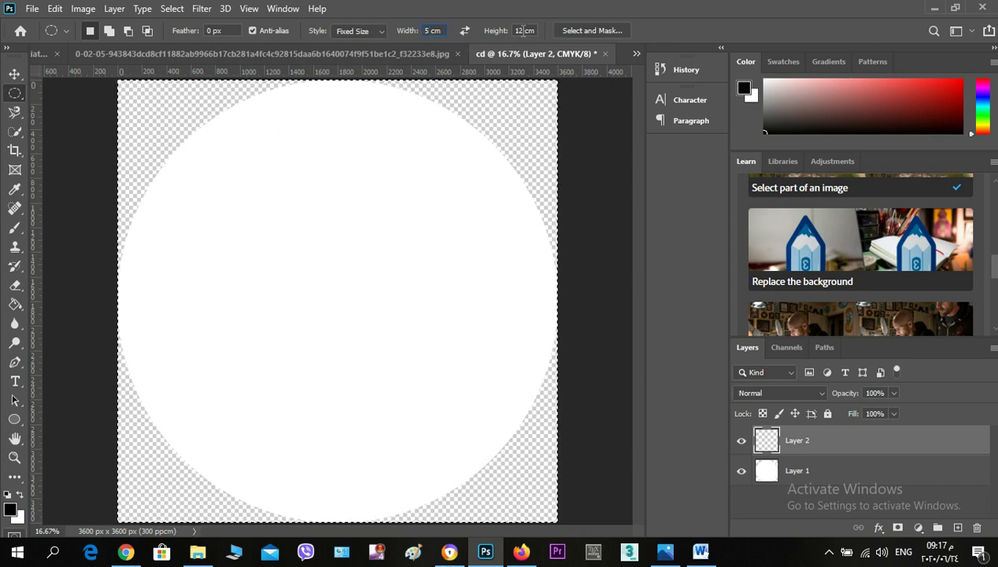
{"action": "left_click", "coordinate": [516, 30]}
{"action": "type", "text": "5"}
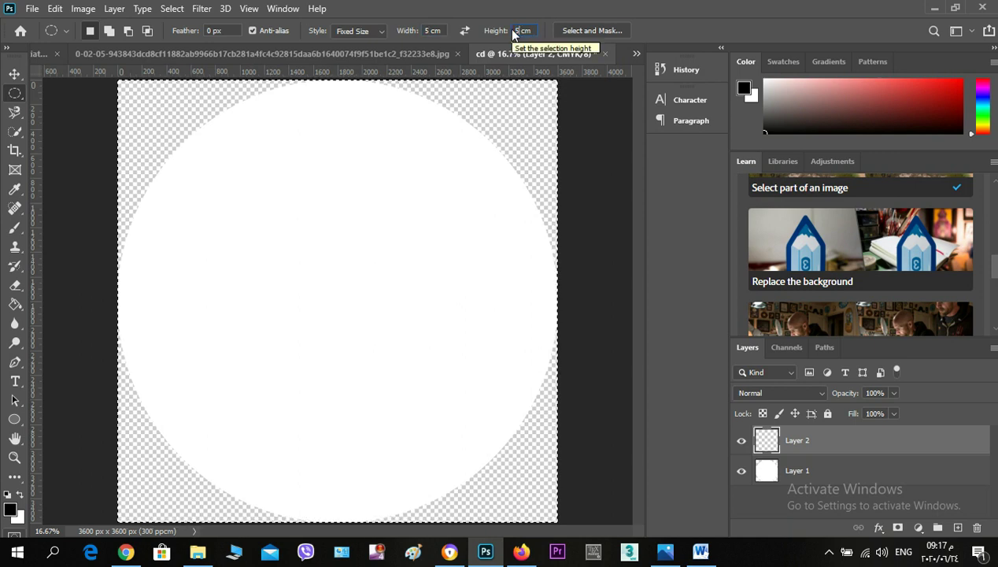
{"action": "key", "text": "Return"}
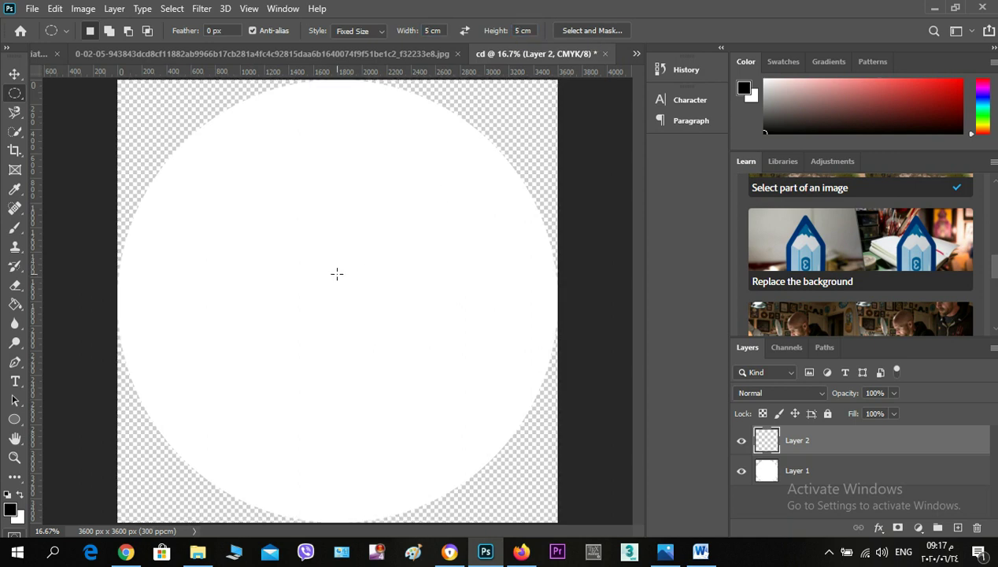
- Fill a 5 cm circle at the disc centre with black, then add Layer 3
{"action": "left_click_drag", "start_coordinate": [337, 273], "coordinate": [290, 236]}
{"action": "left_click", "coordinate": [23, 312]}
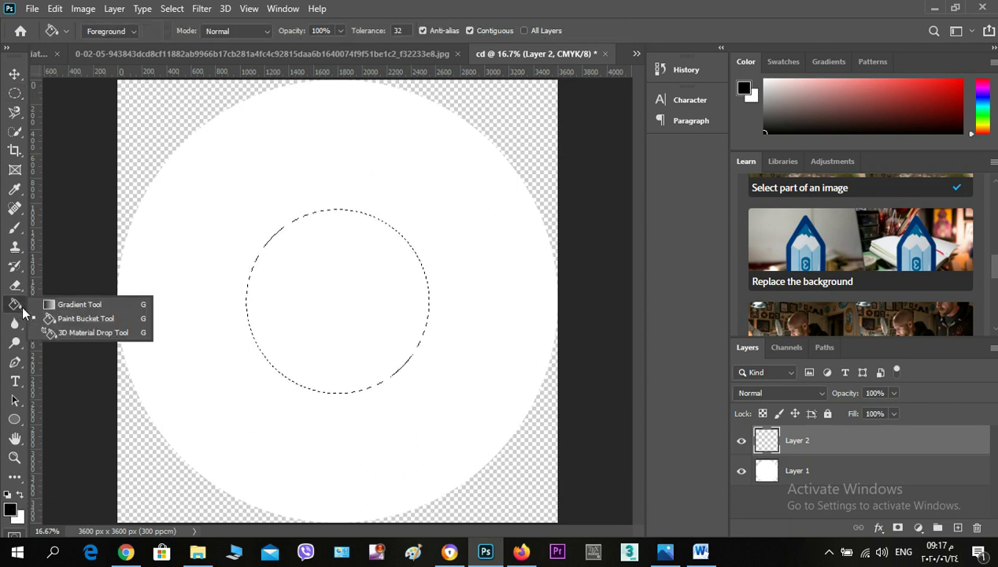
{"action": "left_click", "coordinate": [91, 318]}
{"action": "left_click", "coordinate": [318, 297]}
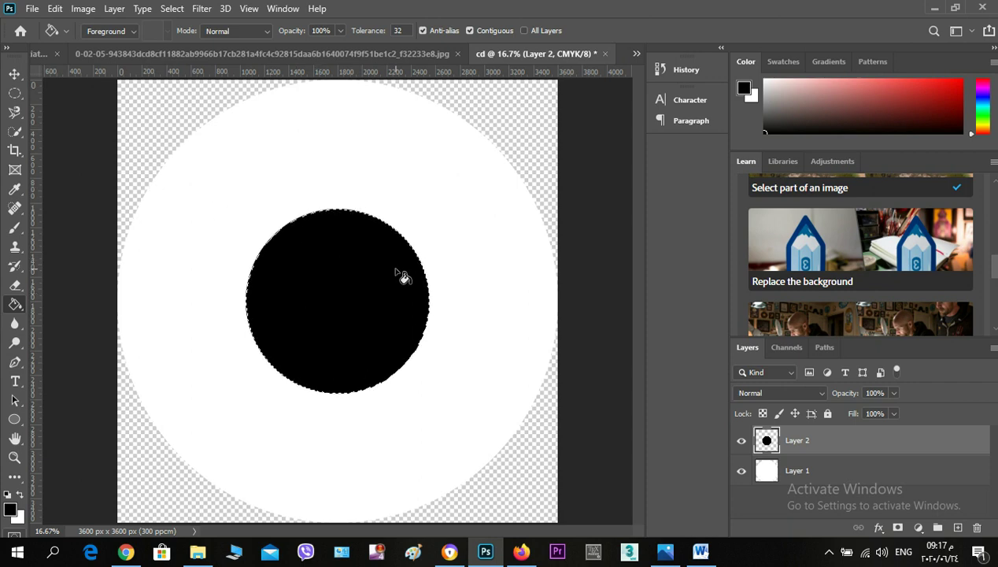
{"action": "left_click", "coordinate": [958, 527]}
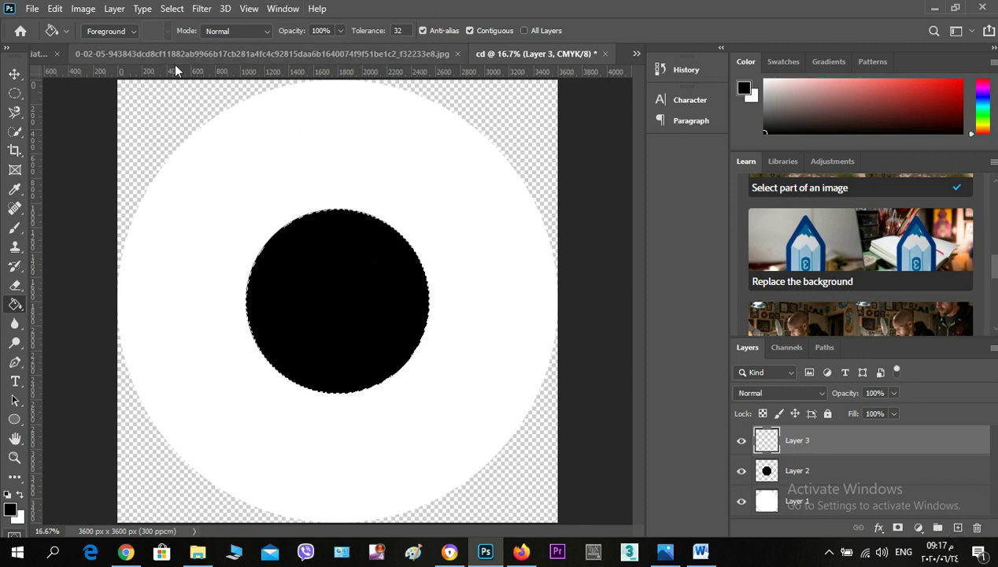
- Centre a 4 × 4 cm circular selection on the black circle
{"action": "left_click", "coordinate": [15, 94]}
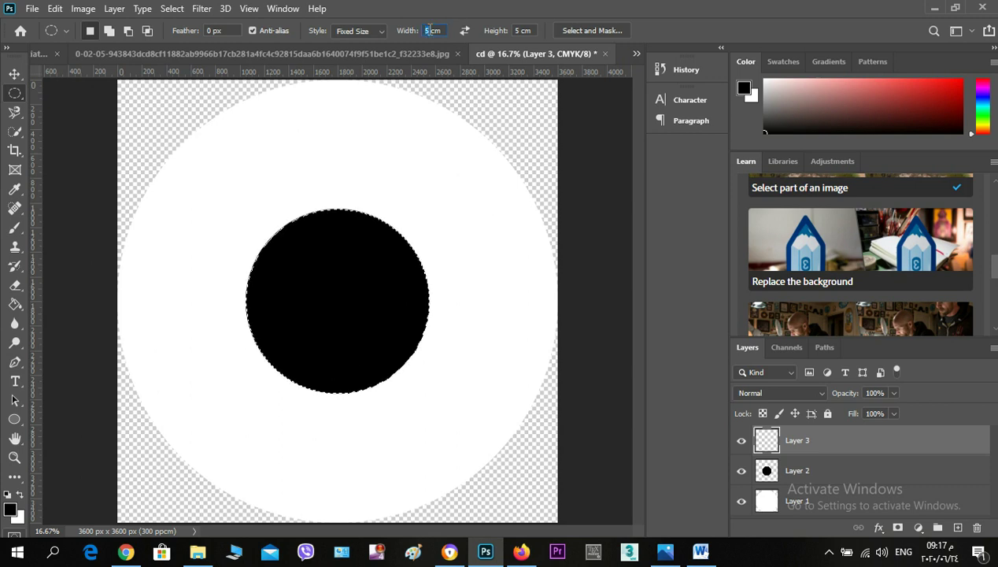
{"action": "left_click", "coordinate": [514, 31]}
{"action": "key", "text": "Delete"}
{"action": "type", "text": "4"}
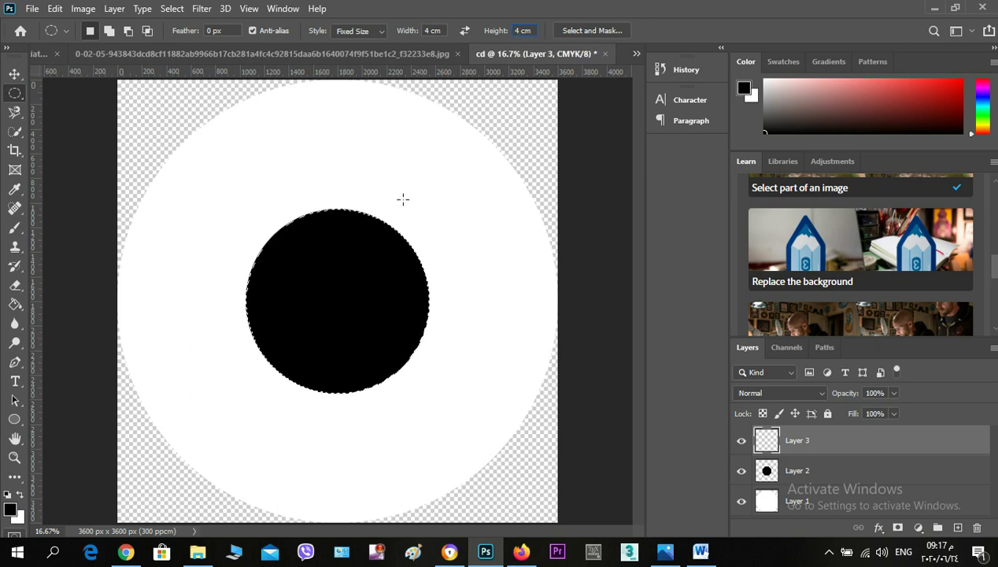
{"action": "left_click", "coordinate": [356, 269]}
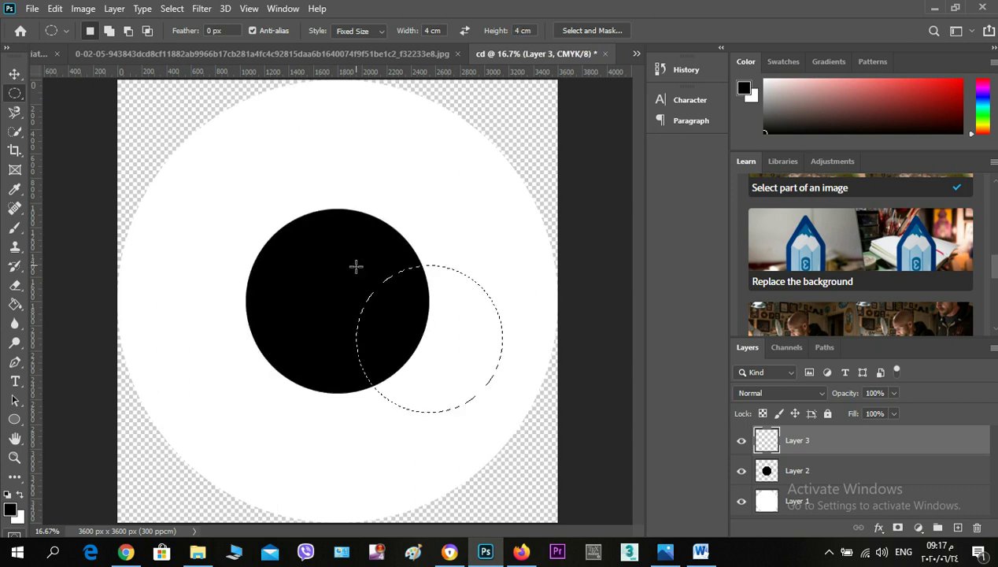
{"action": "left_click_drag", "start_coordinate": [384, 286], "coordinate": [297, 247]}
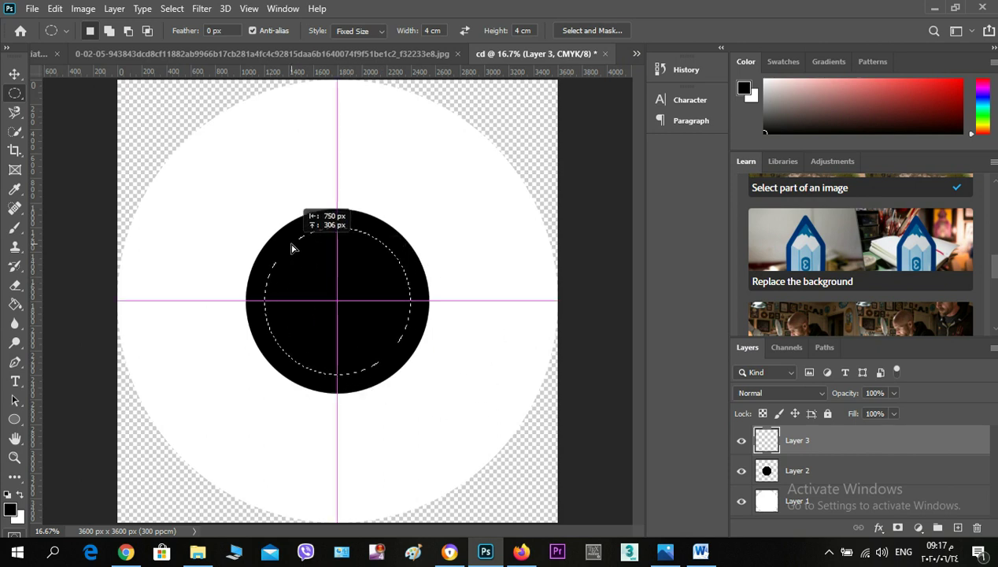
{"action": "left_click_drag", "start_coordinate": [296, 249], "coordinate": [296, 249]}
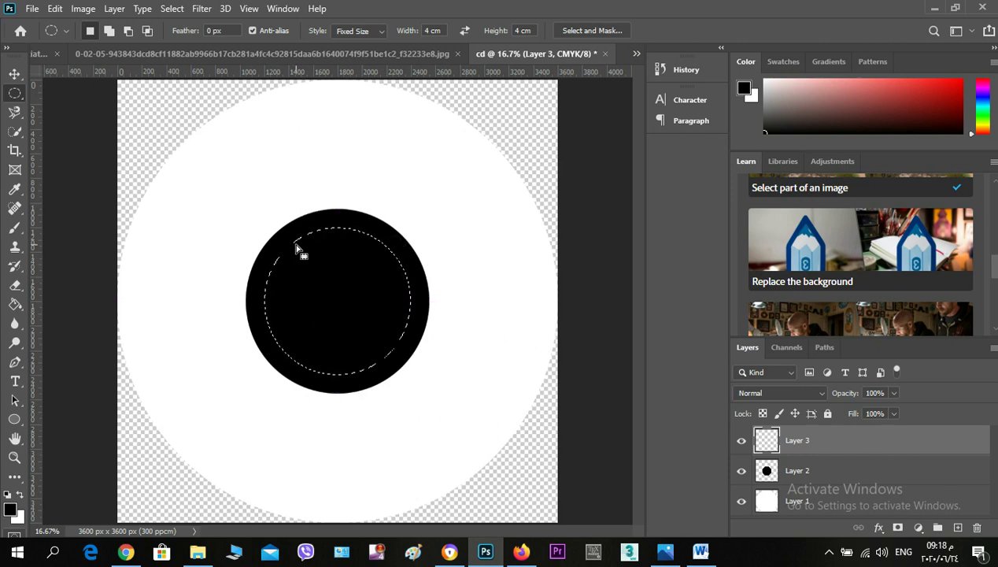
{"action": "key", "text": "ctrl+d"}
{"action": "left_click_drag", "start_coordinate": [325, 281], "coordinate": [293, 256]}
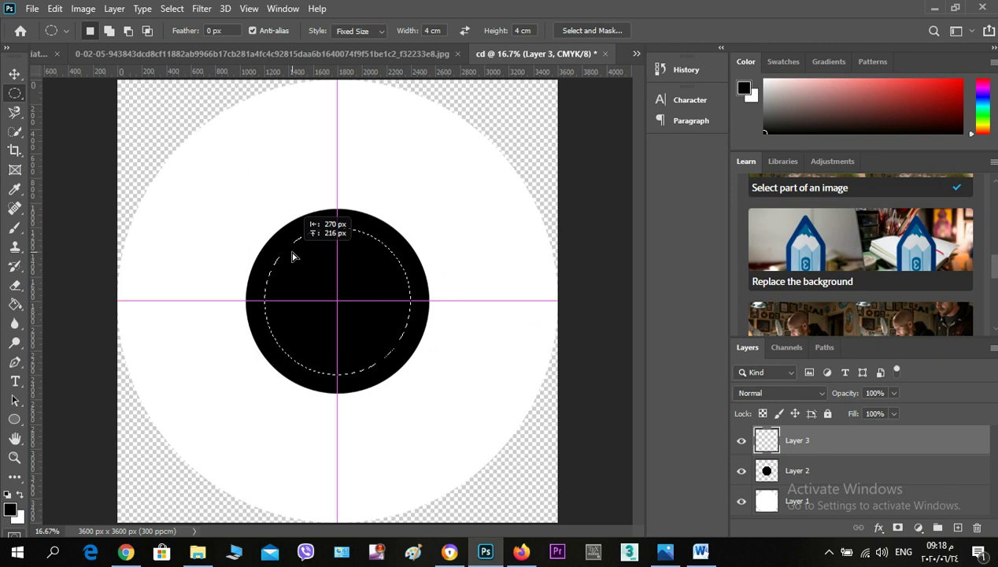
- Delete the selected centre from Layer 2 and Layer 1, undoing a cut on the wrong layer
{"action": "key", "text": "ctrl+x"}
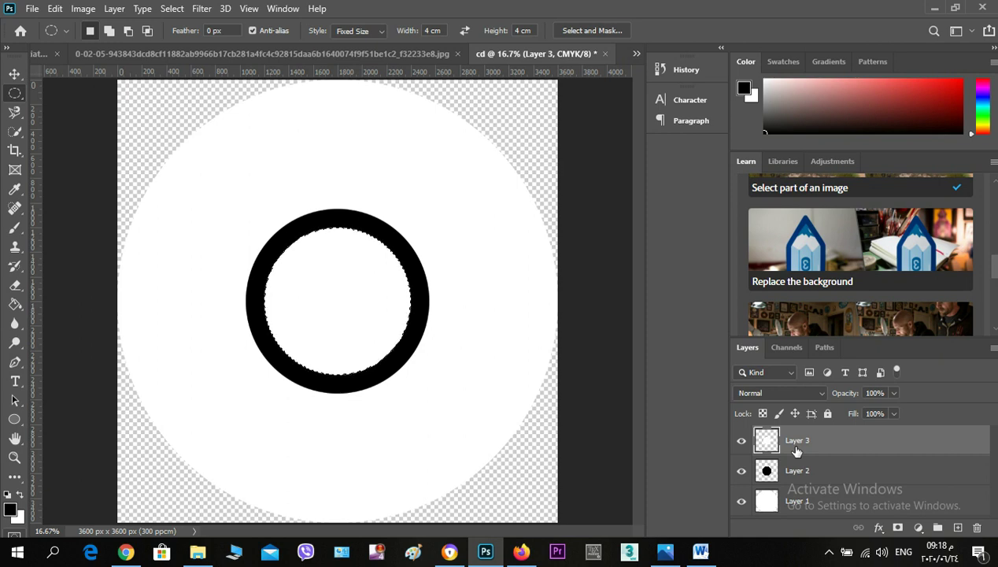
{"action": "key", "text": "alt+BackSpace"}
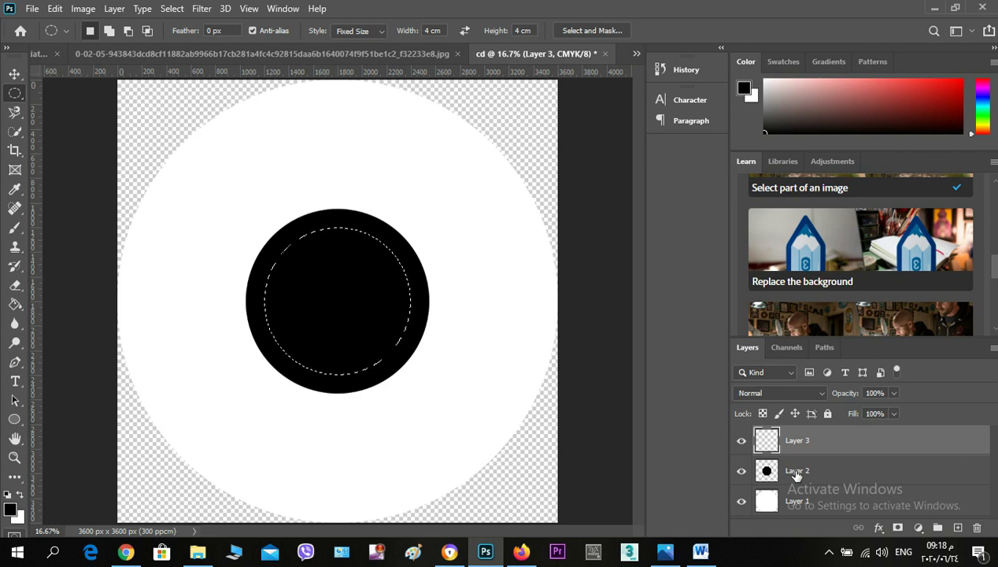
{"action": "left_click", "coordinate": [797, 475]}
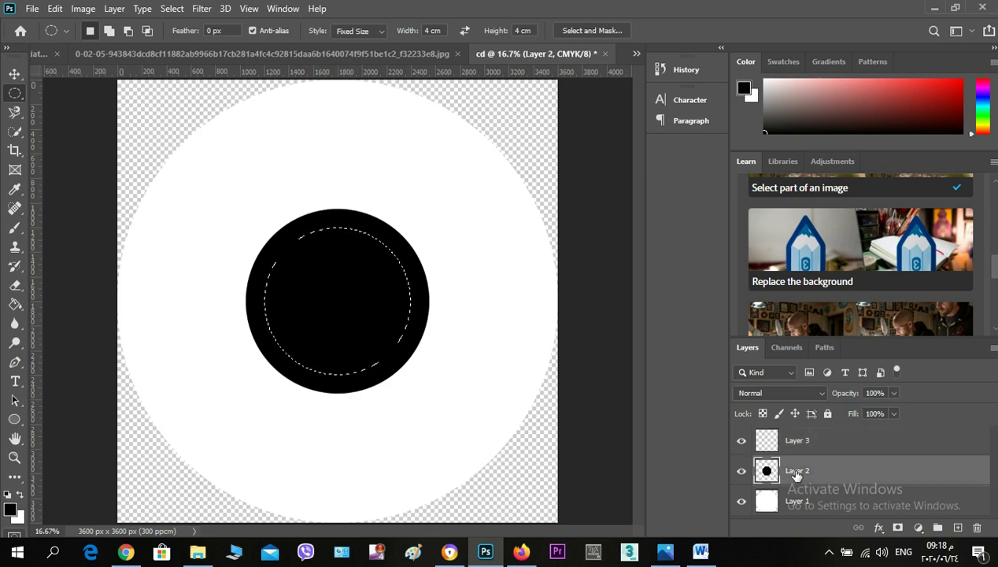
{"action": "key", "text": "Delete"}
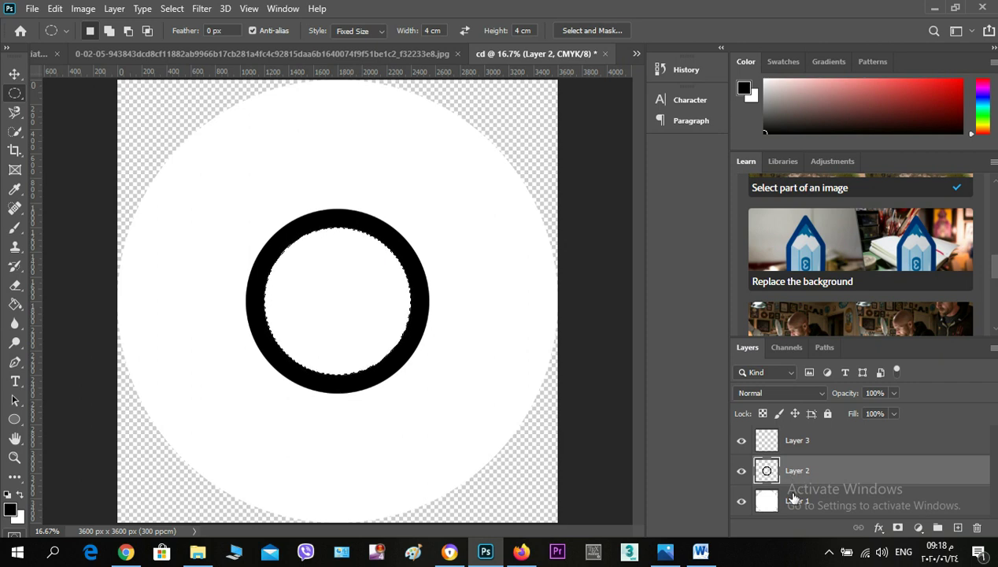
{"action": "left_click", "coordinate": [794, 504]}
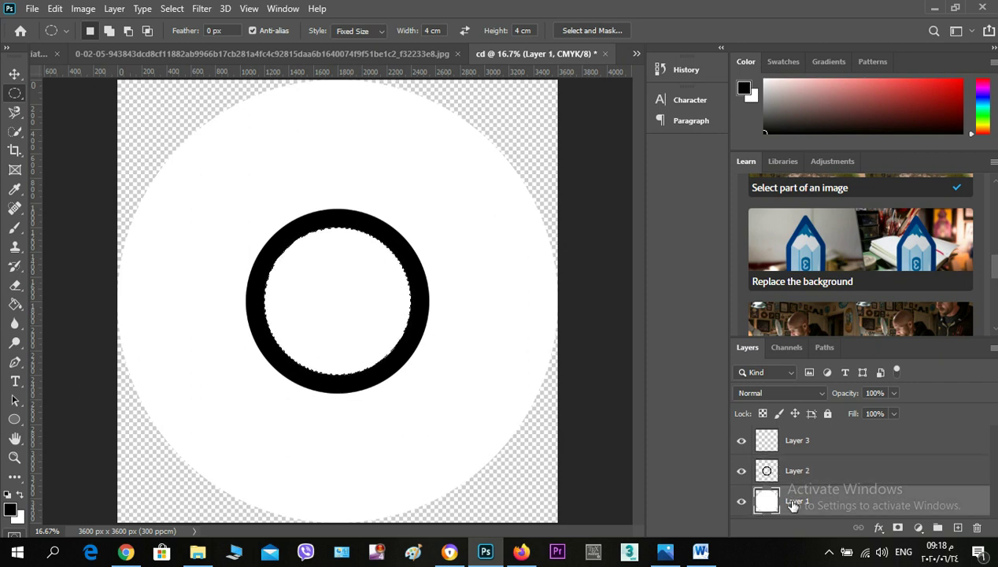
{"action": "key", "text": "Delete"}
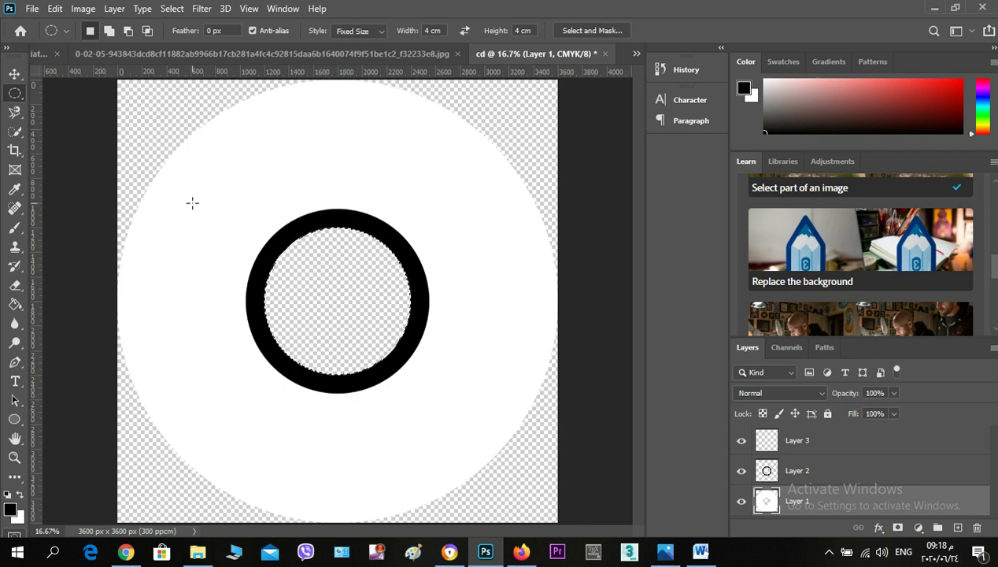
- Draw a large circular Ellipse path and centre it around the black ring
{"action": "left_click", "coordinate": [20, 424]}
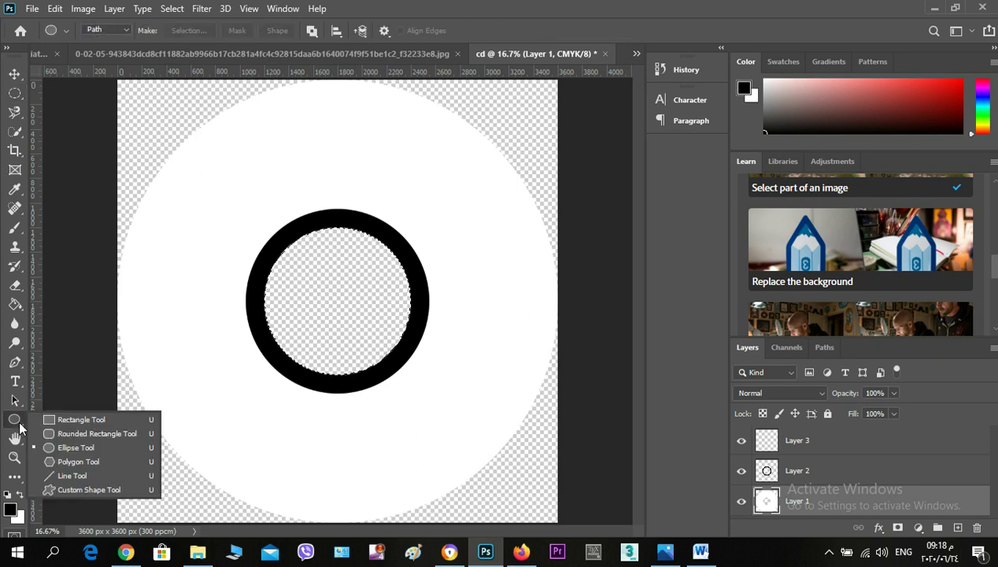
{"action": "left_click", "coordinate": [56, 450]}
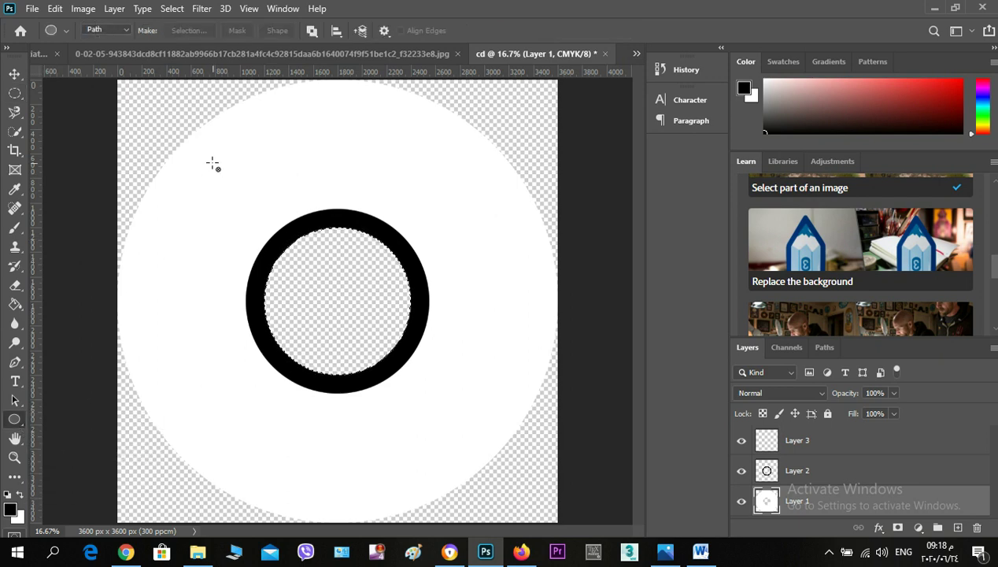
{"action": "mouse_move", "coordinate": [213, 163]}
{"action": "left_mouse_down"}
{"action": "mouse_move", "coordinate": [439, 390]}
{"action": "mouse_move", "coordinate": [325, 279]}
{"action": "mouse_move", "coordinate": [357, 319]}
{"action": "mouse_move", "coordinate": [370, 364]}
{"action": "left_mouse_up"}
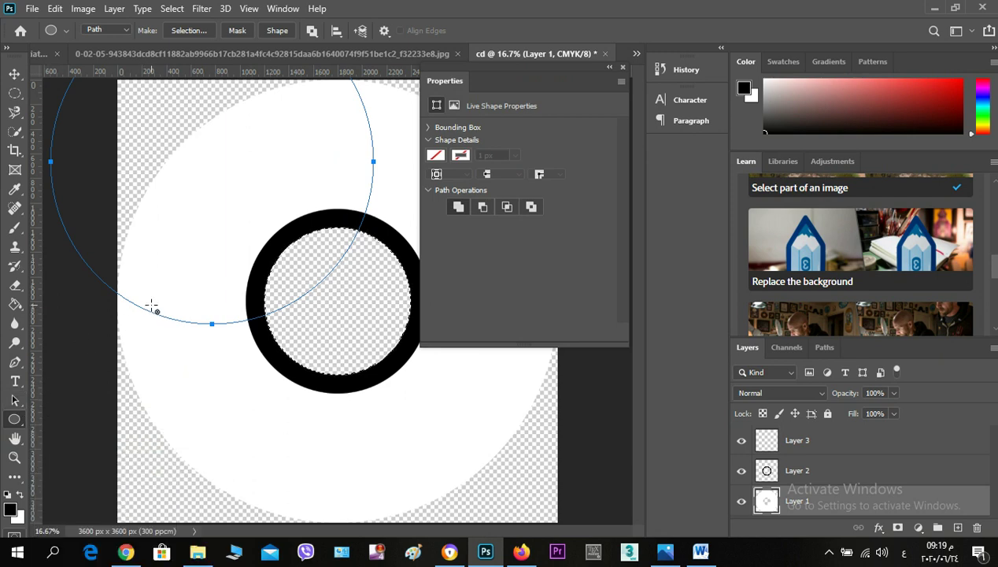
{"action": "left_click", "coordinate": [15, 400]}
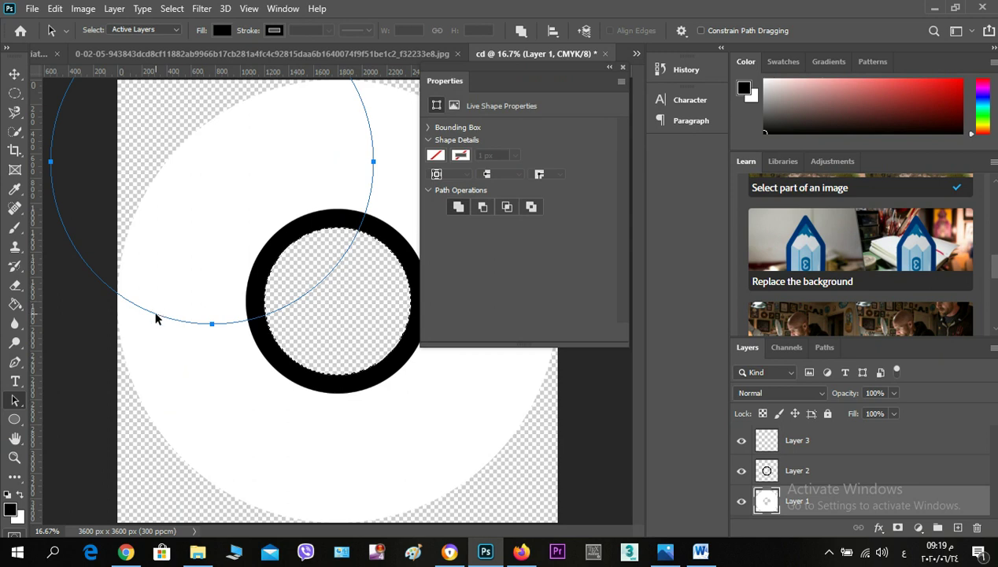
{"action": "mouse_move", "coordinate": [156, 318]}
{"action": "left_mouse_down"}
{"action": "mouse_move", "coordinate": [274, 467]}
{"action": "mouse_move", "coordinate": [282, 456]}
{"action": "left_mouse_up"}
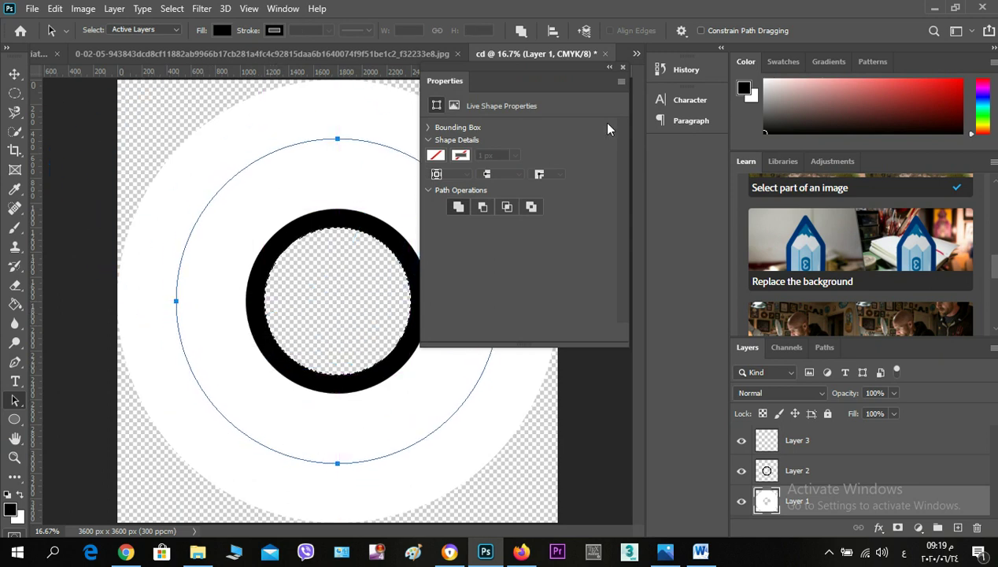
{"action": "left_click", "coordinate": [622, 68]}
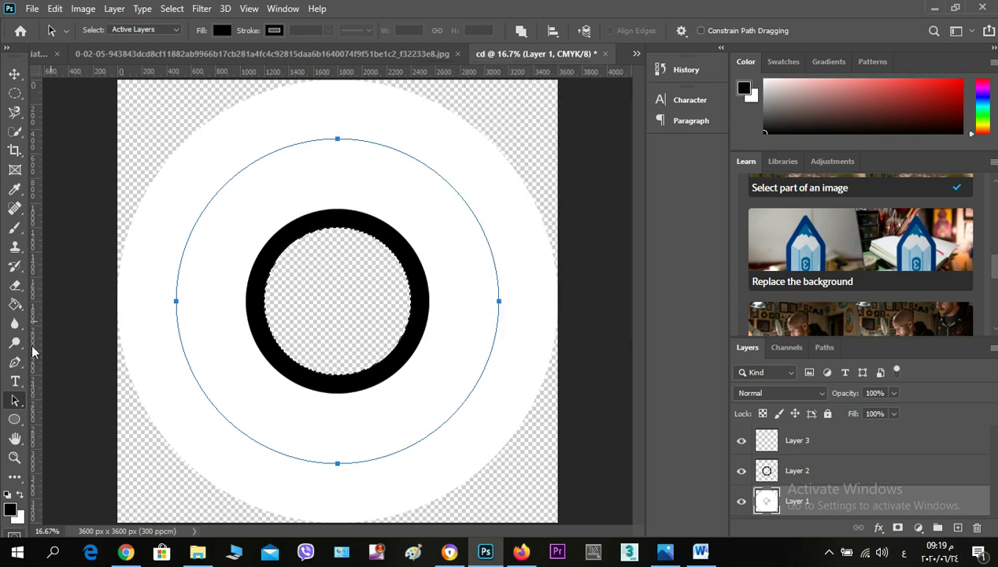
- Set the Horizontal Type Tool to Myriad Arabic Regular, 30 pt, near-black colour
{"action": "left_click", "coordinate": [22, 387]}
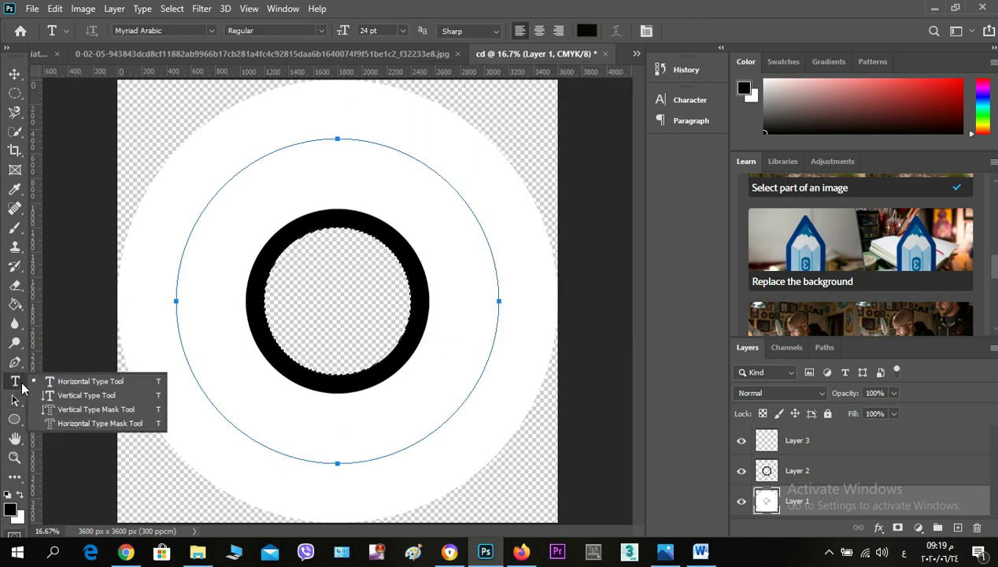
{"action": "left_click", "coordinate": [67, 381]}
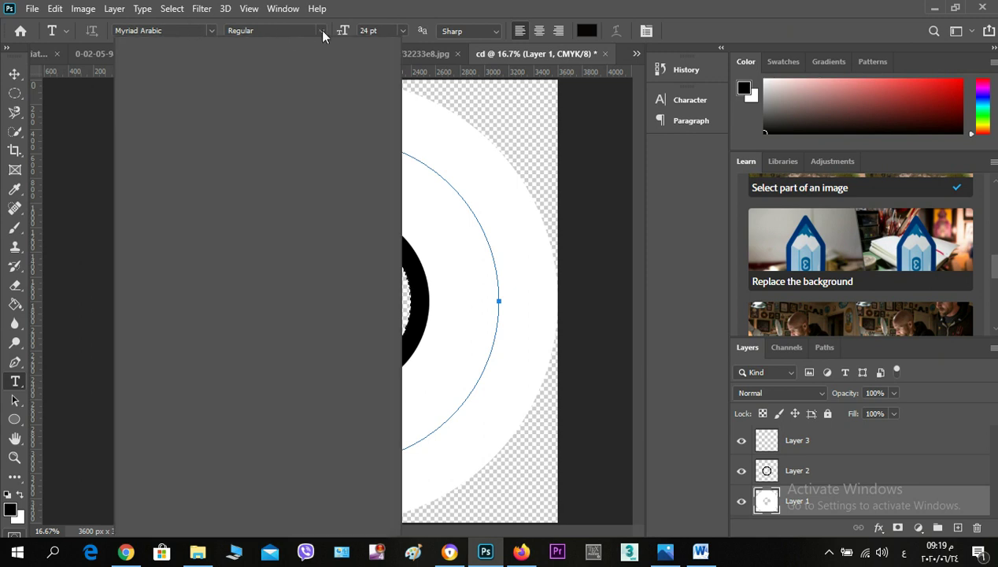
{"action": "left_click", "coordinate": [321, 31]}
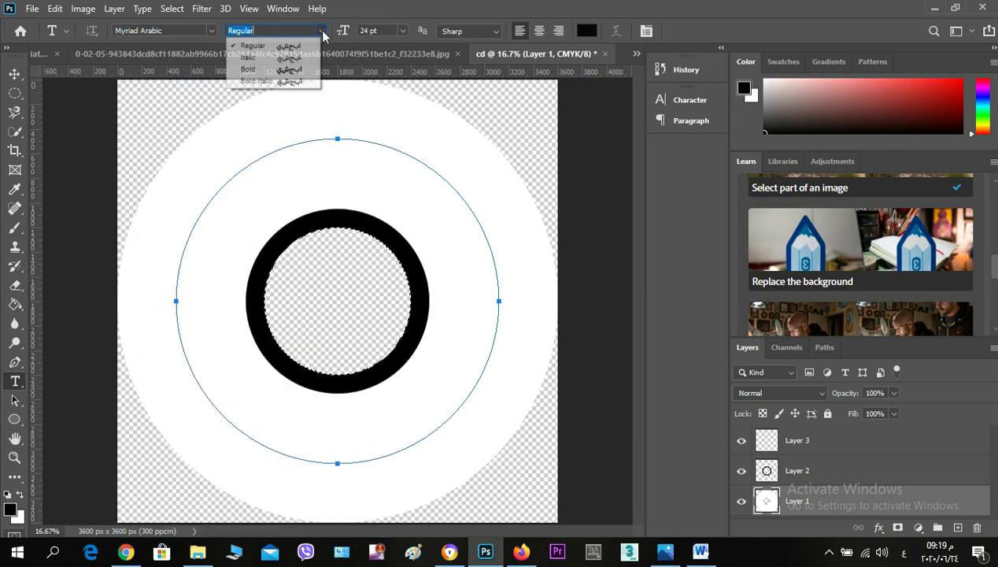
{"action": "left_click", "coordinate": [201, 31]}
{"action": "left_click", "coordinate": [213, 32]}
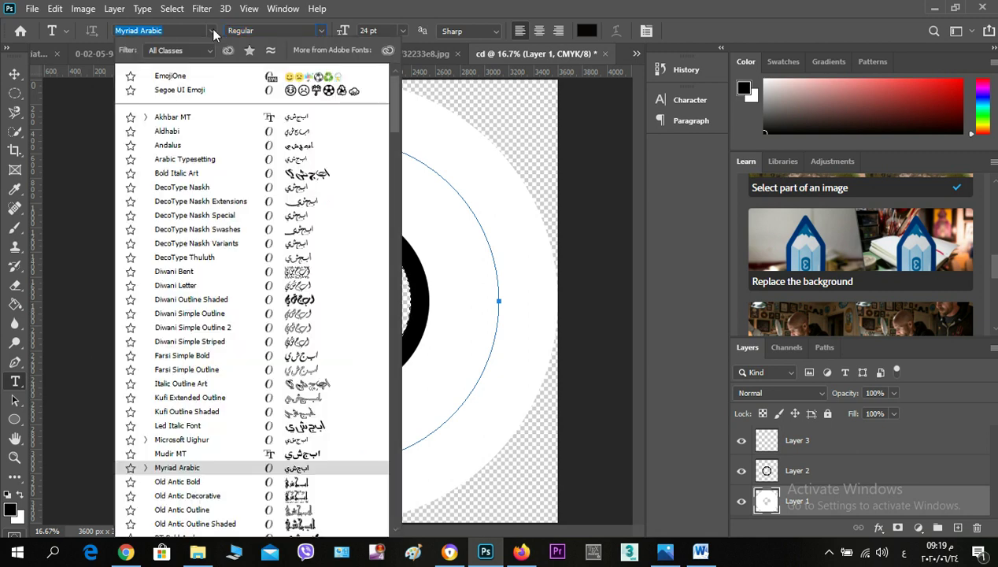
{"action": "left_click", "coordinate": [213, 31]}
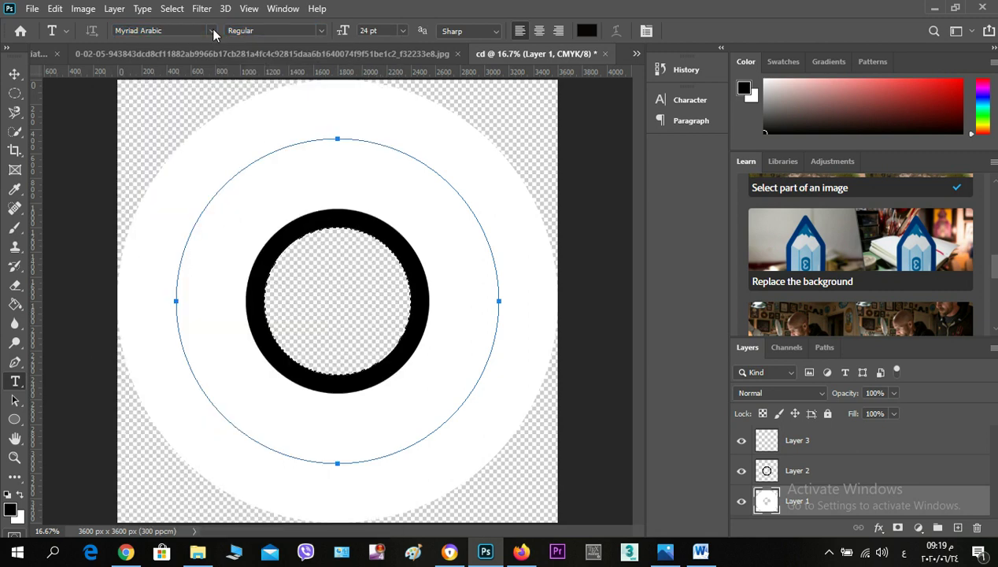
{"action": "left_click", "coordinate": [402, 31]}
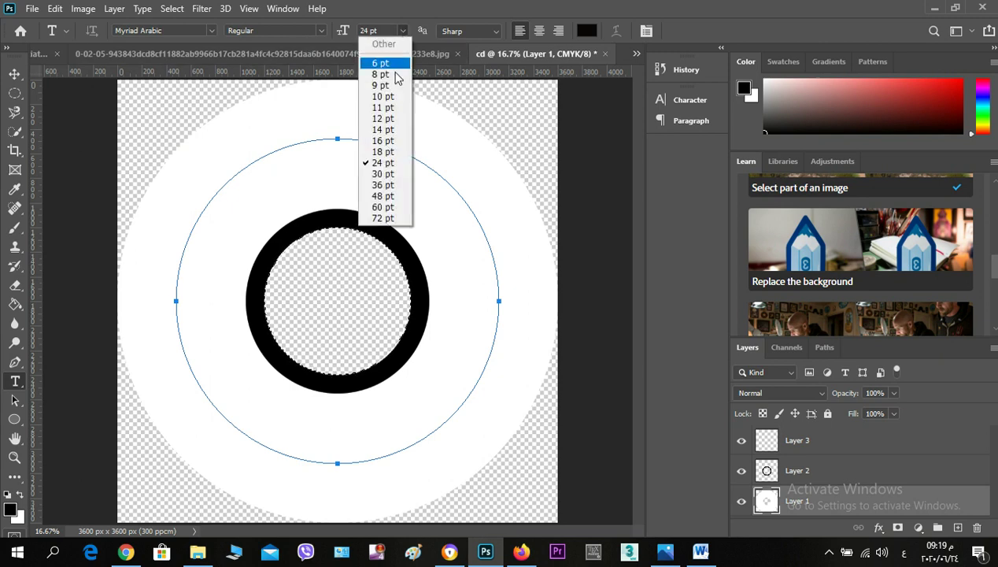
{"action": "left_click", "coordinate": [384, 174]}
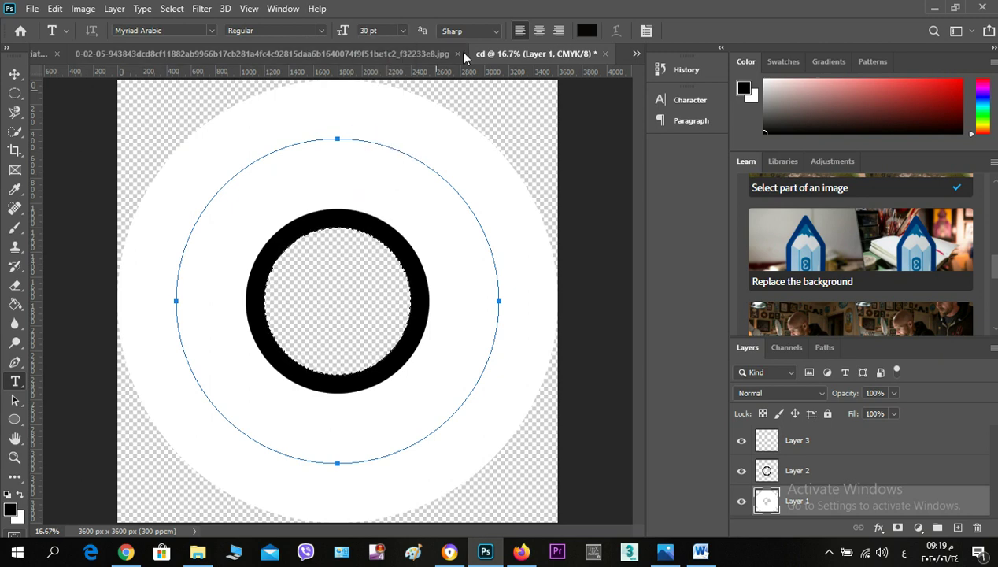
{"action": "left_click", "coordinate": [586, 30]}
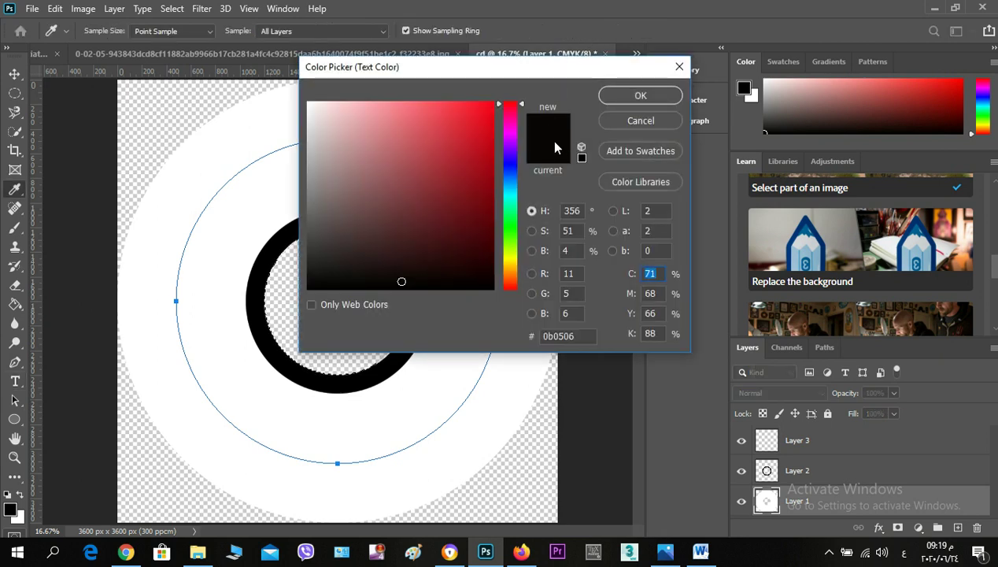
{"action": "left_click", "coordinate": [641, 95]}
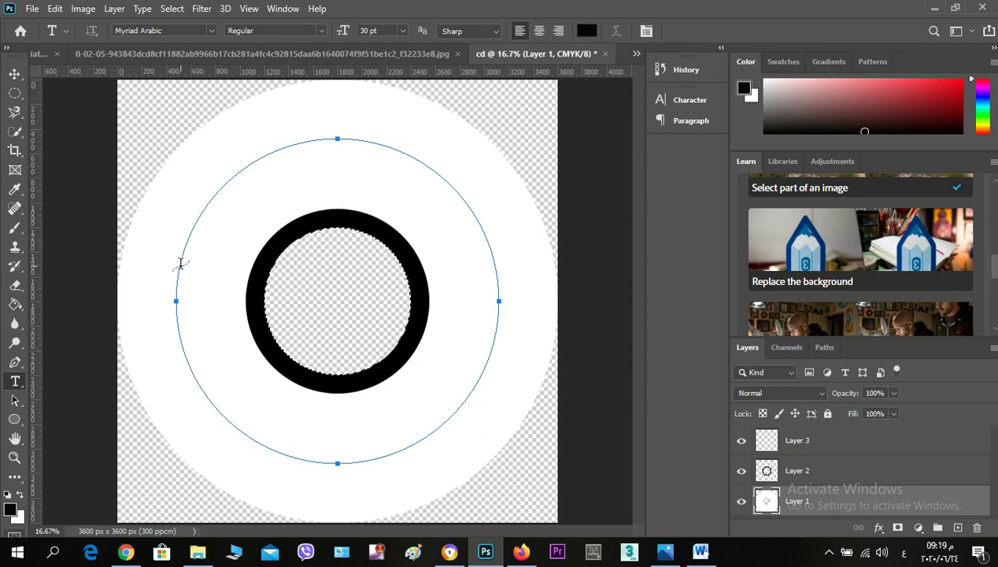
- Hide the path and select all the curved text in the Untitled-1 example
{"action": "key", "text": "ctrl+h"}
{"action": "left_click", "coordinate": [321, 55]}
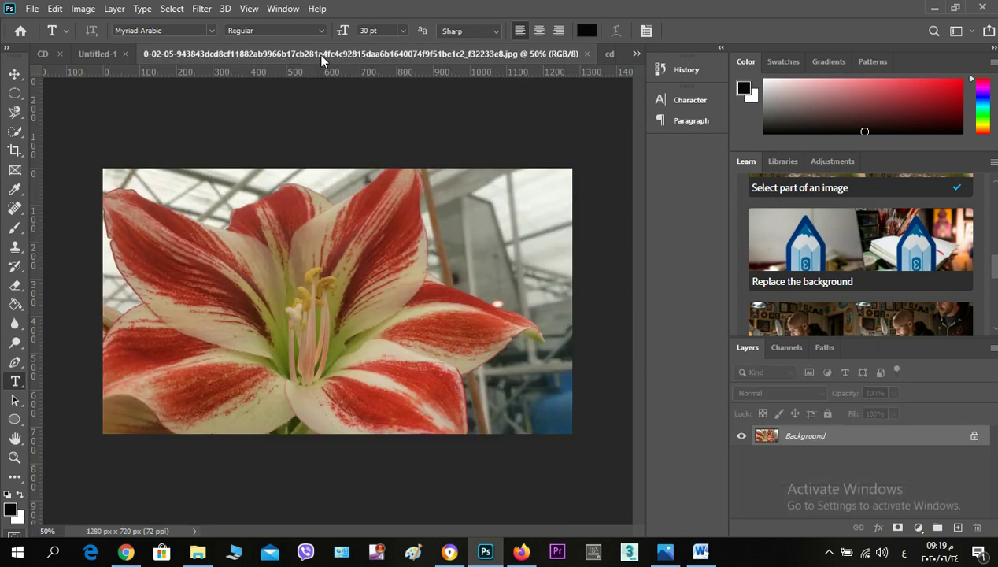
{"action": "left_click", "coordinate": [85, 53]}
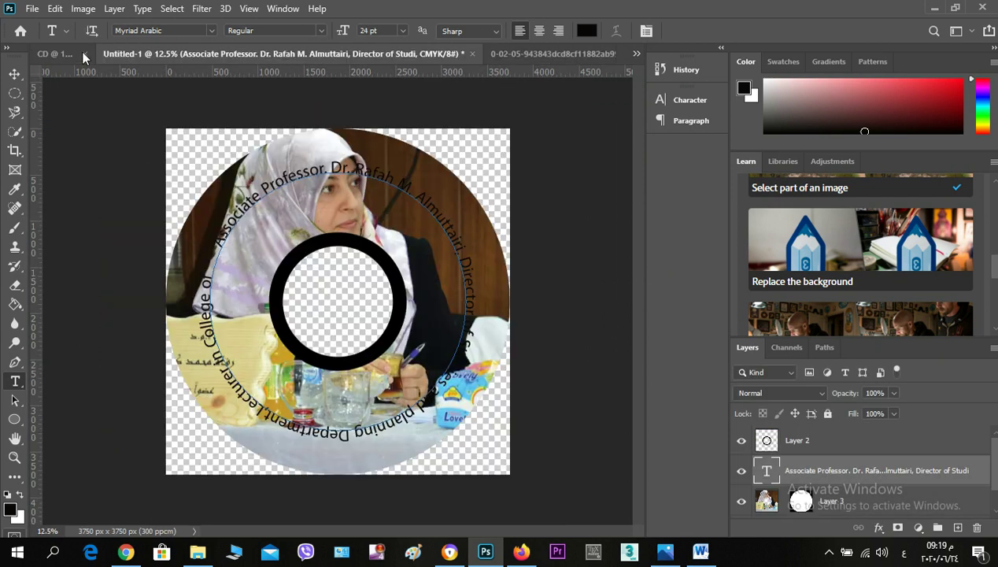
{"action": "left_click", "coordinate": [239, 206]}
{"action": "key", "text": "ctrl+a"}
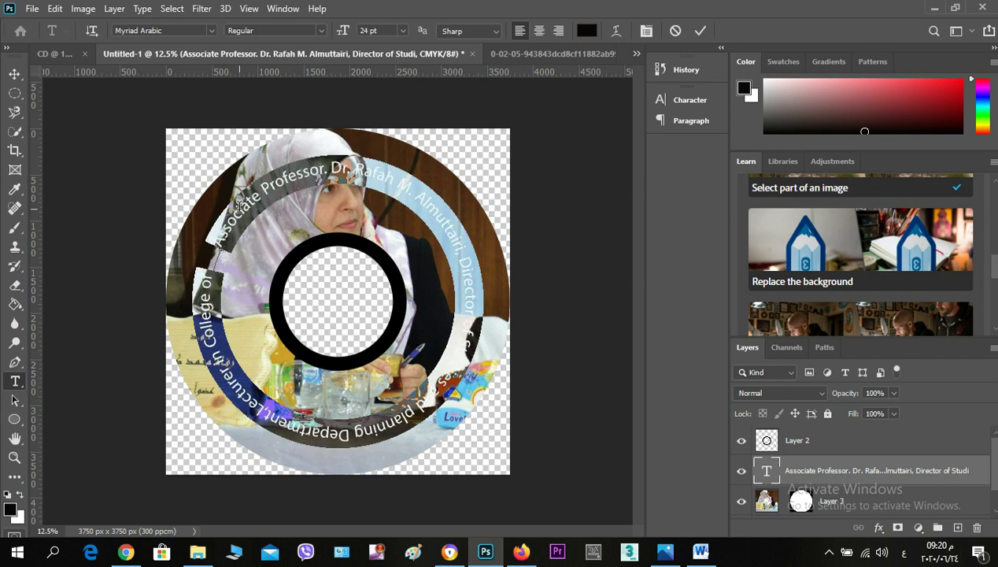
- Switch through the open documents back to the cd design
{"action": "left_click", "coordinate": [539, 53]}
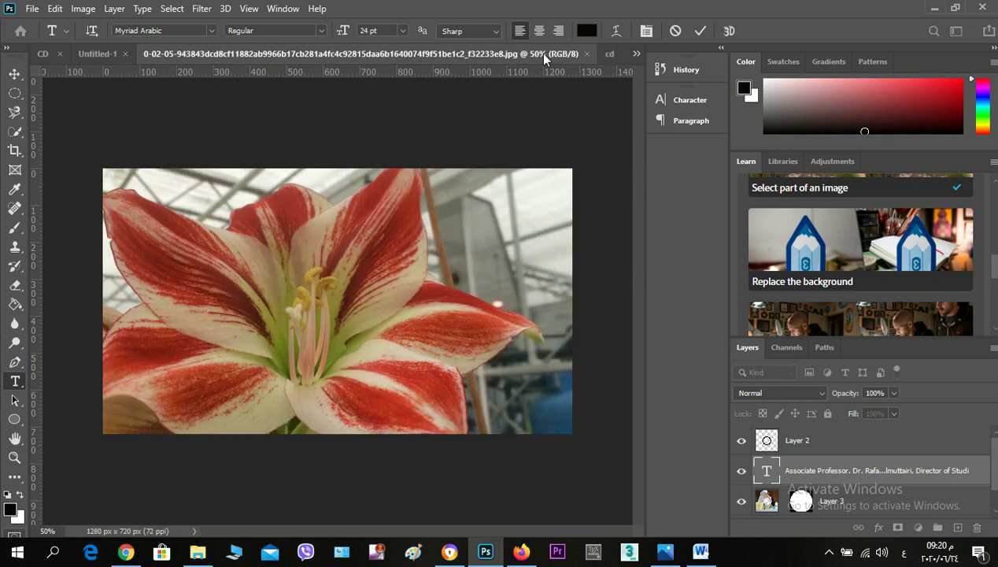
{"action": "left_click", "coordinate": [636, 55]}
{"action": "left_click", "coordinate": [692, 36]}
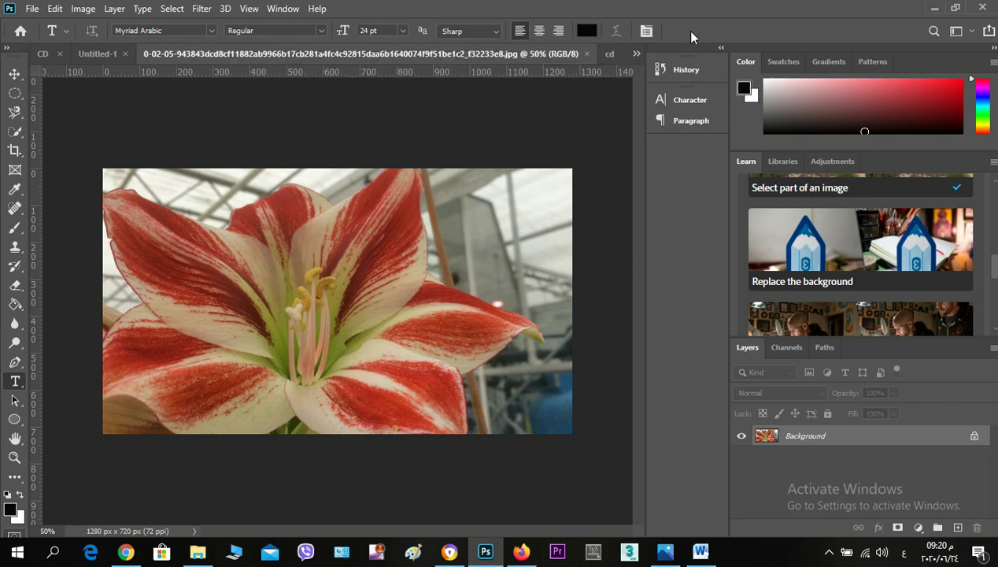
{"action": "left_click", "coordinate": [613, 53]}
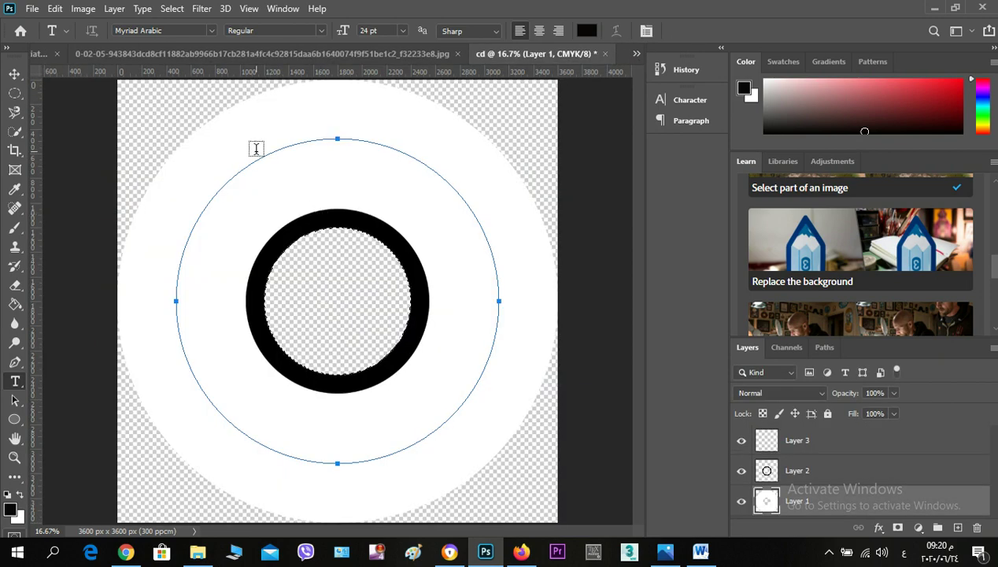
- Paste the lecturer's title text onto the circle path as curved 24 pt text, then select Layer 1
{"action": "left_click", "coordinate": [177, 294]}
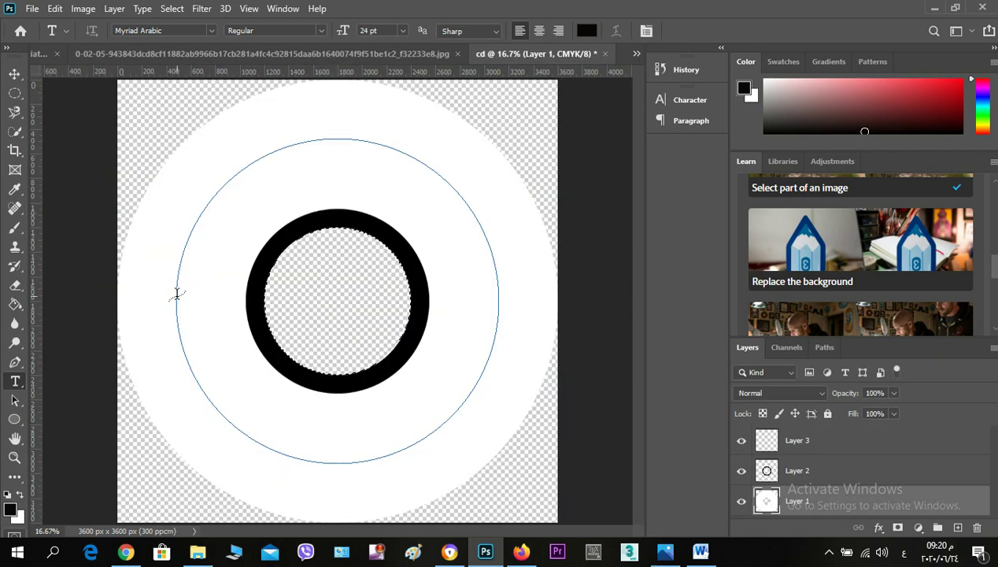
{"action": "left_click", "coordinate": [177, 293]}
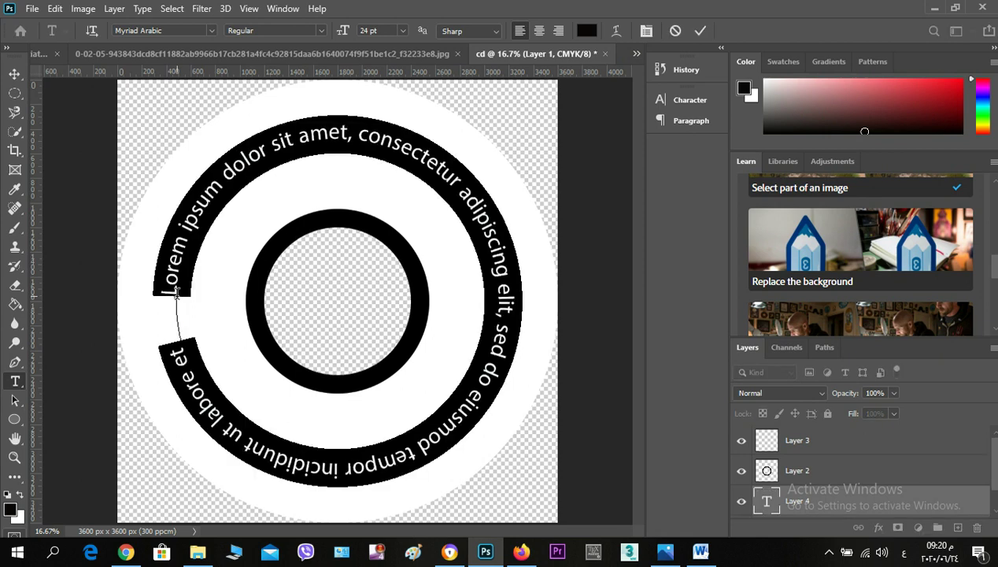
{"action": "key", "text": "ctrl+v"}
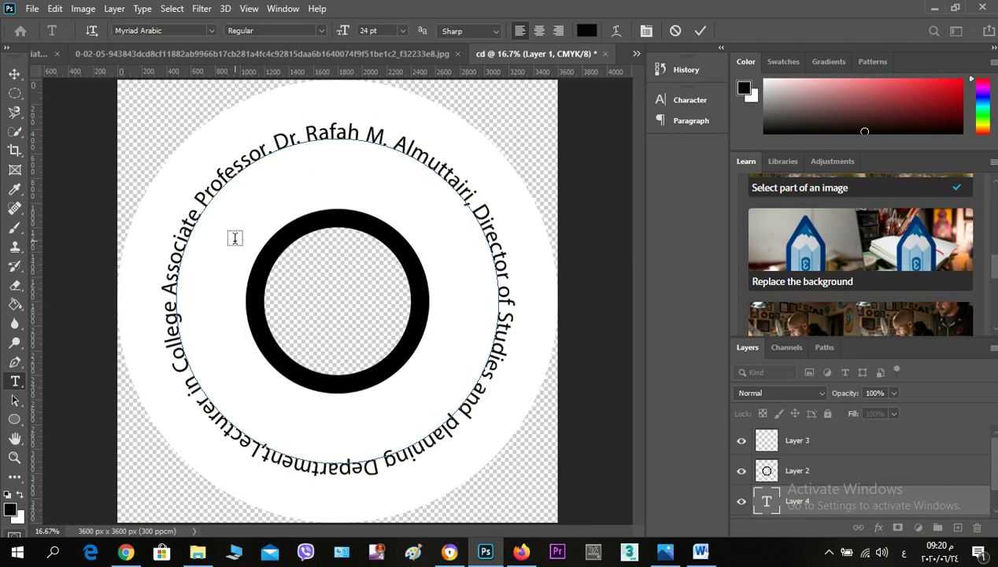
{"action": "key", "text": "ctrl+Return"}
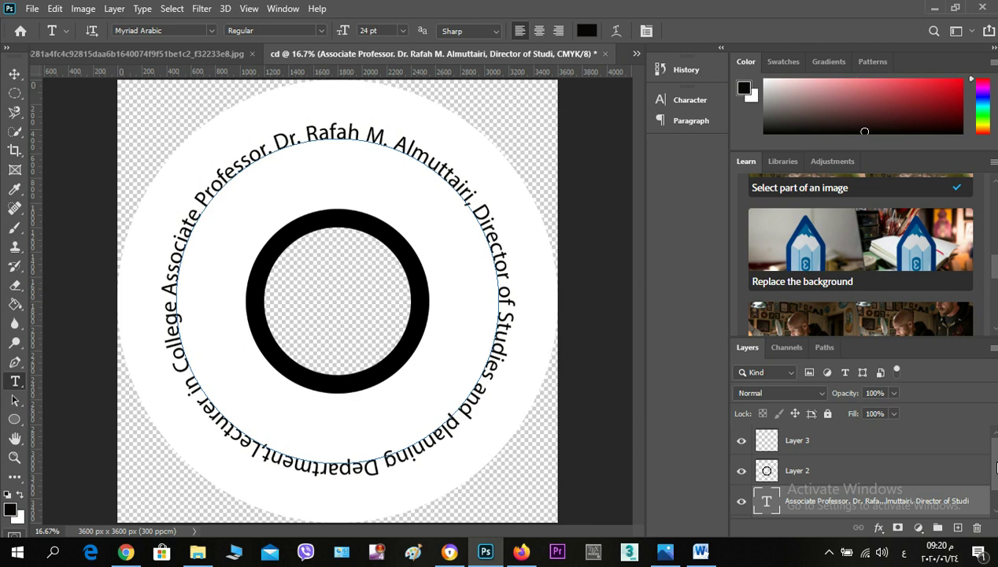
{"action": "left_click_drag", "start_coordinate": [996, 466], "coordinate": [996, 501]}
{"action": "left_click", "coordinate": [858, 503]}
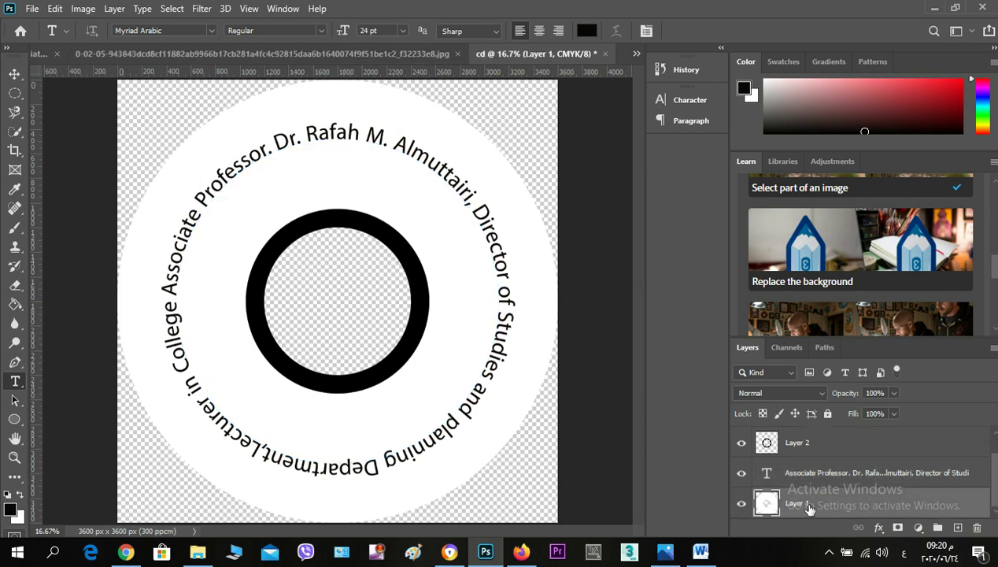
- Place a 12 cm fixed-size circular selection exactly on the disc, then bring the lily photo forward
{"action": "left_click", "coordinate": [16, 95]}
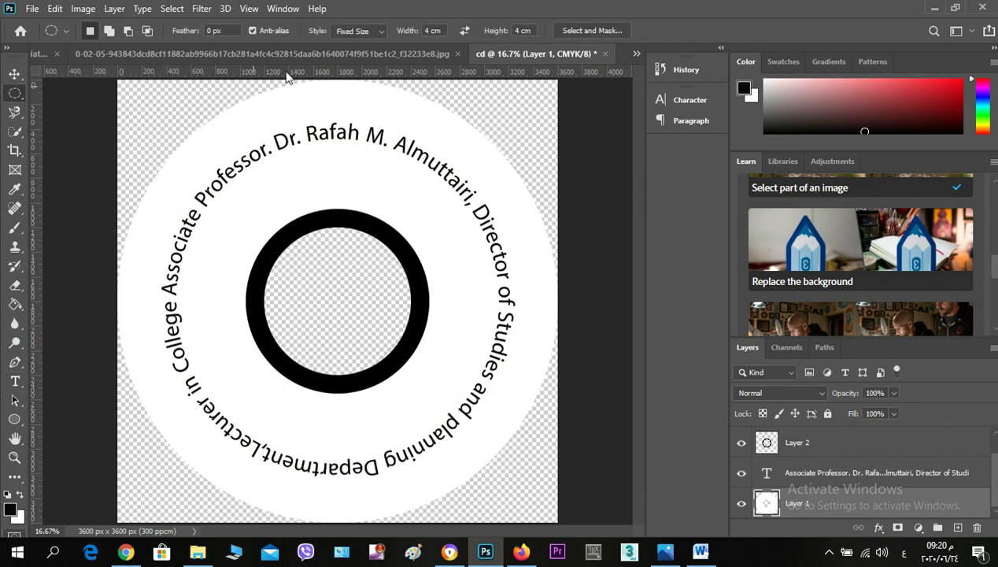
{"action": "double_click", "coordinate": [427, 30]}
{"action": "type", "text": "12"}
{"action": "left_click", "coordinate": [343, 207]}
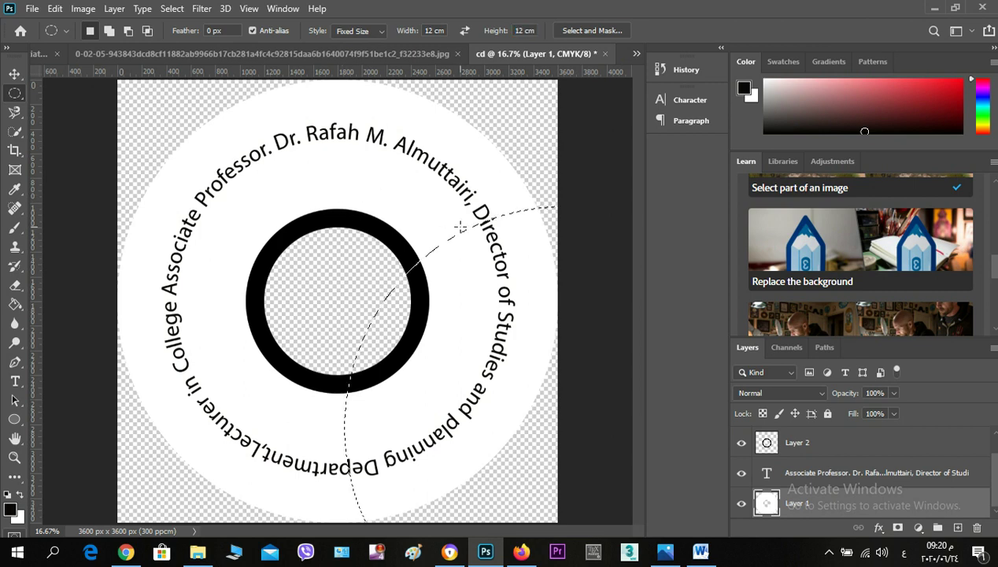
{"action": "mouse_move", "coordinate": [462, 241]}
{"action": "left_mouse_down"}
{"action": "mouse_move", "coordinate": [250, 123]}
{"action": "mouse_move", "coordinate": [239, 104]}
{"action": "left_mouse_up"}
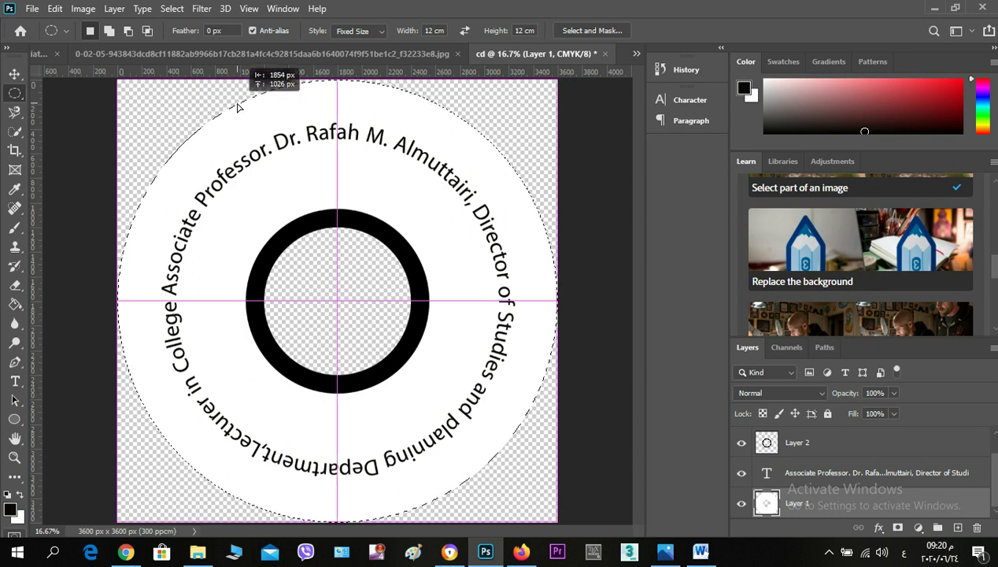
{"action": "left_click_drag", "start_coordinate": [239, 105], "coordinate": [240, 111]}
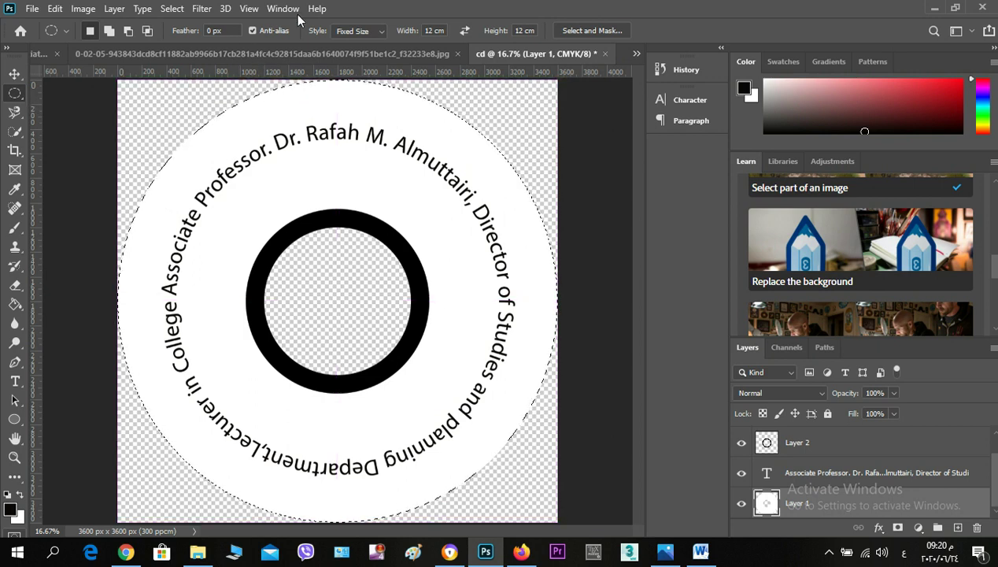
{"action": "left_click", "coordinate": [378, 52]}
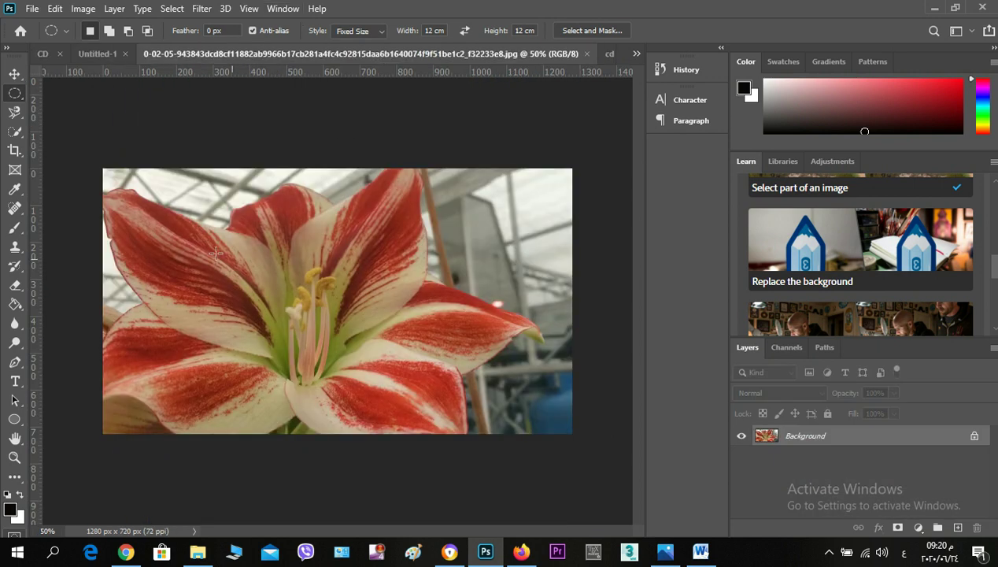
- Move the circular selection over the flower centre, cancelling the Fill dialog that appears
{"action": "left_click_drag", "start_coordinate": [311, 275], "coordinate": [254, 254]}
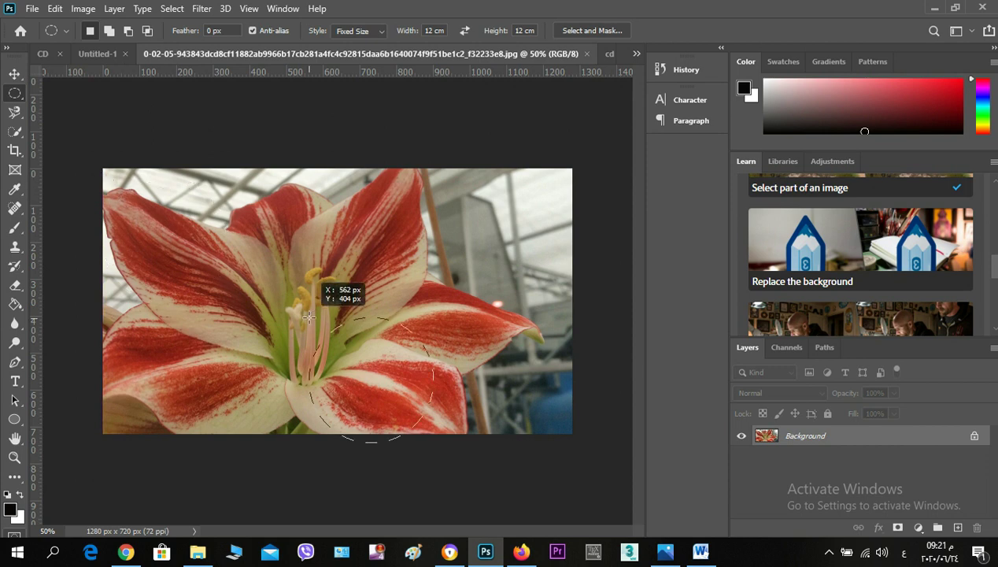
{"action": "key", "text": "shift+BackSpace"}
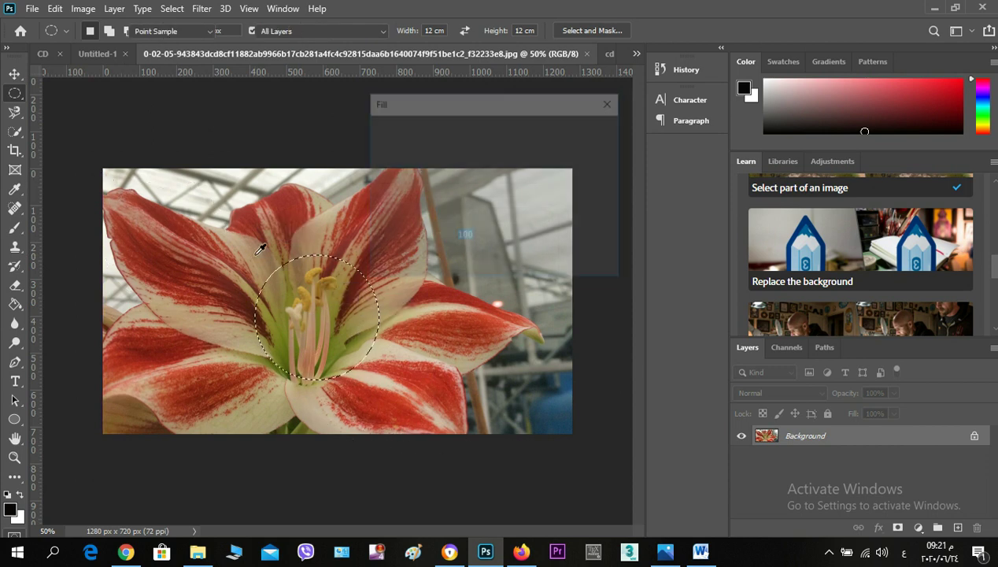
{"action": "left_click", "coordinate": [594, 156]}
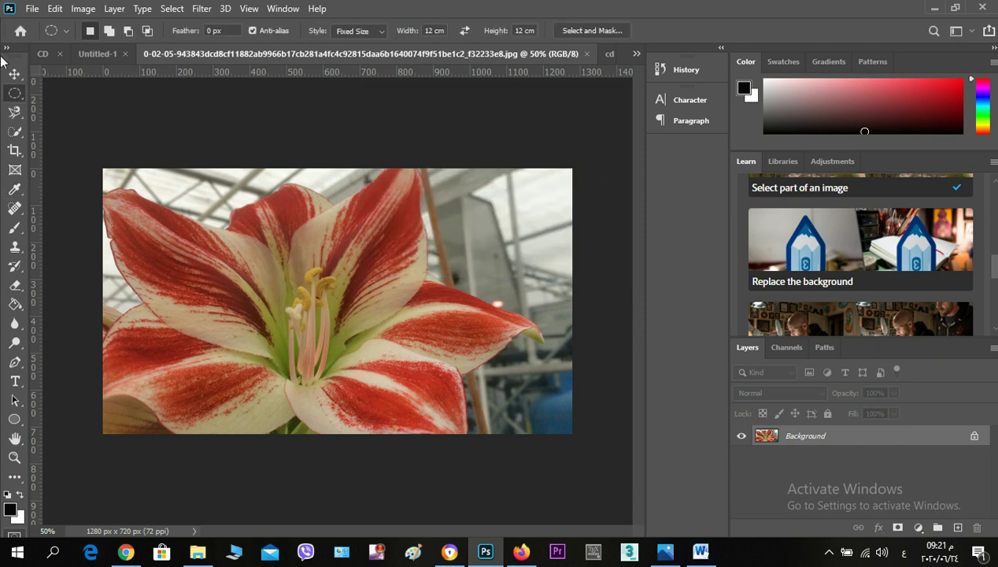
- Mark out a roughly 1210 × 720 px rectangle covering most of the lily photo
{"action": "right_click", "coordinate": [24, 98]}
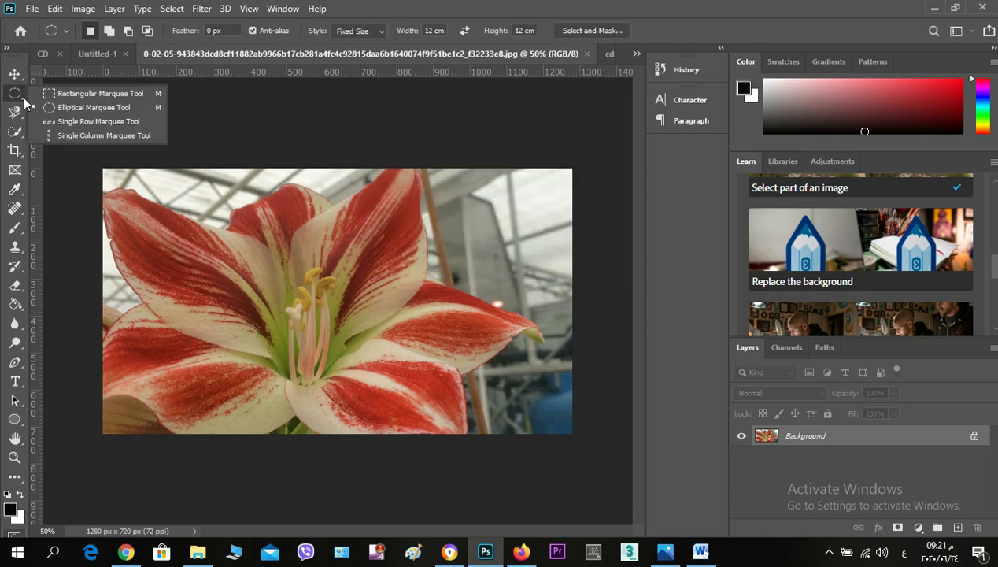
{"action": "left_click", "coordinate": [69, 96]}
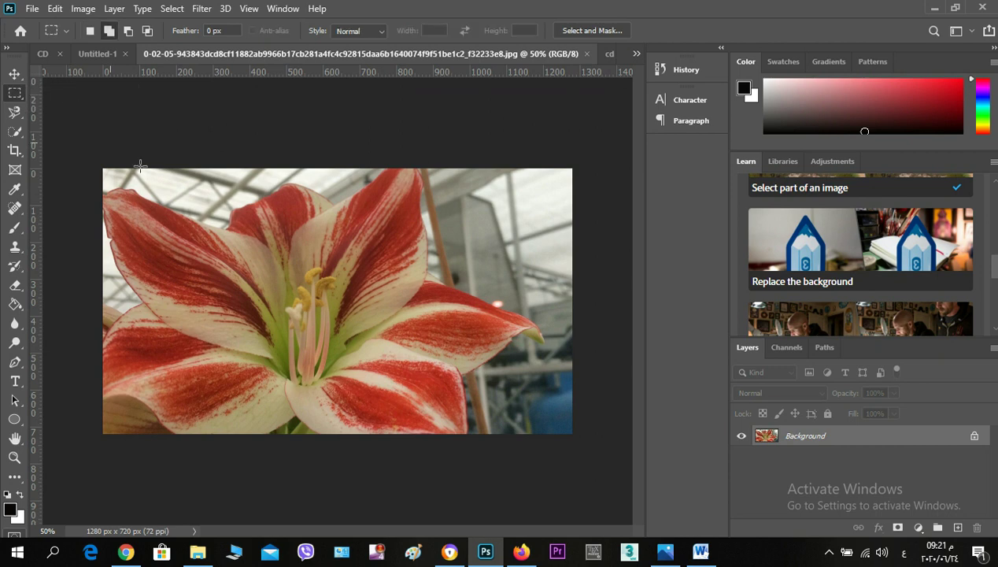
{"action": "left_click_drag", "start_coordinate": [102, 167], "coordinate": [532, 421]}
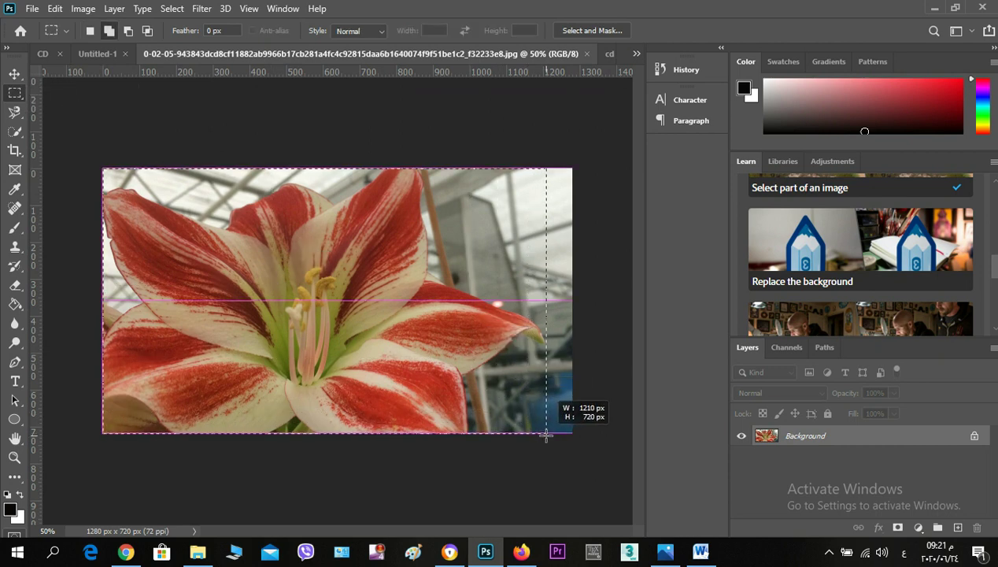
{"action": "left_click_drag", "start_coordinate": [531, 421], "coordinate": [546, 432]}
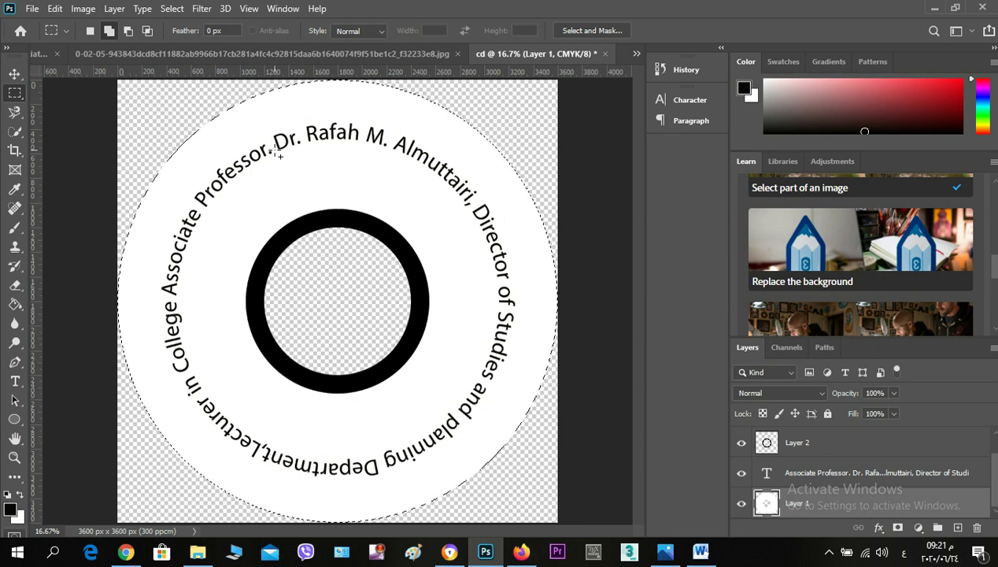
- Paste the lily into the disc selection with Paste Into, as masked Layer 4, and start Free Transform
{"action": "left_click", "coordinate": [56, 10]}
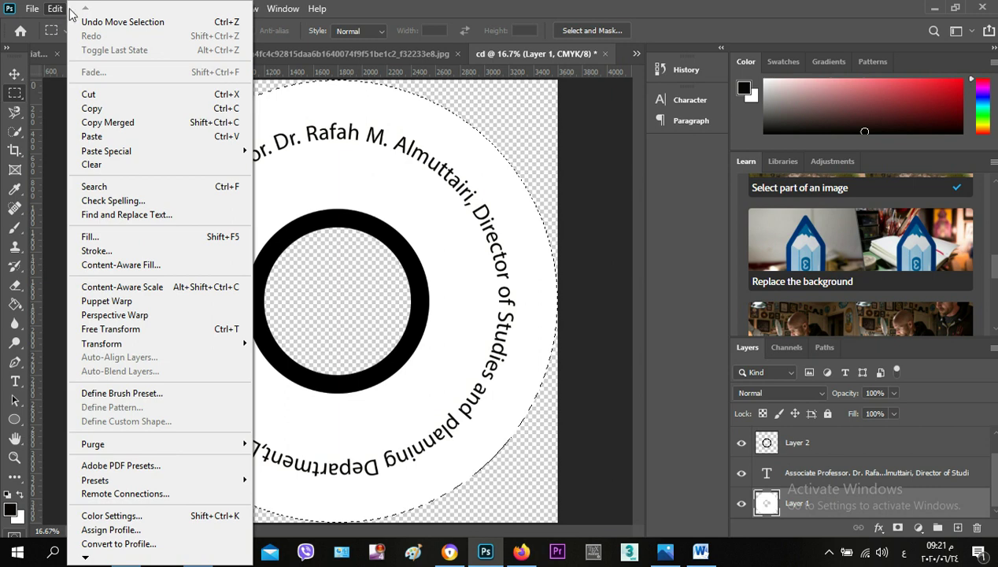
{"action": "mouse_move", "coordinate": [106, 150]}
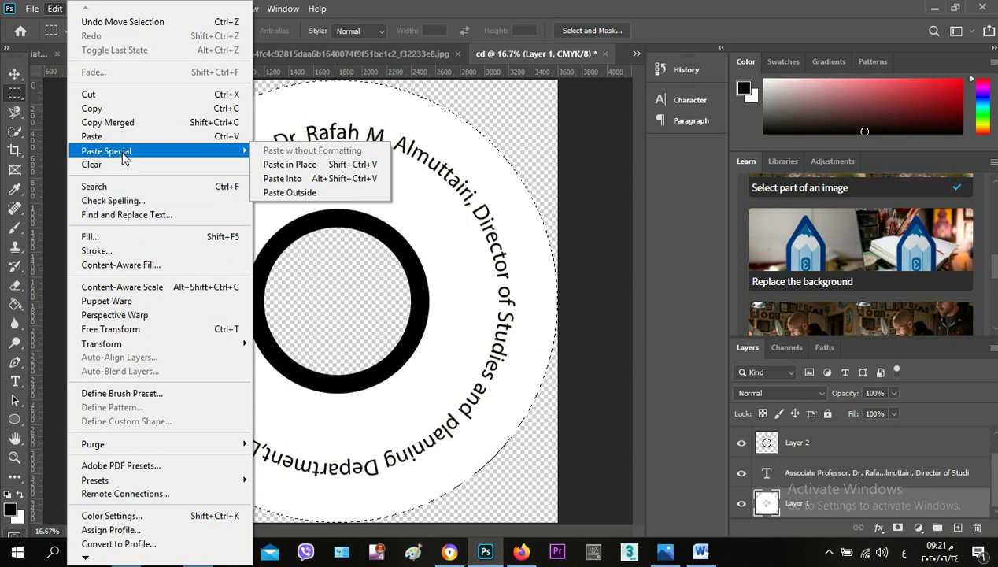
{"action": "left_click", "coordinate": [284, 179]}
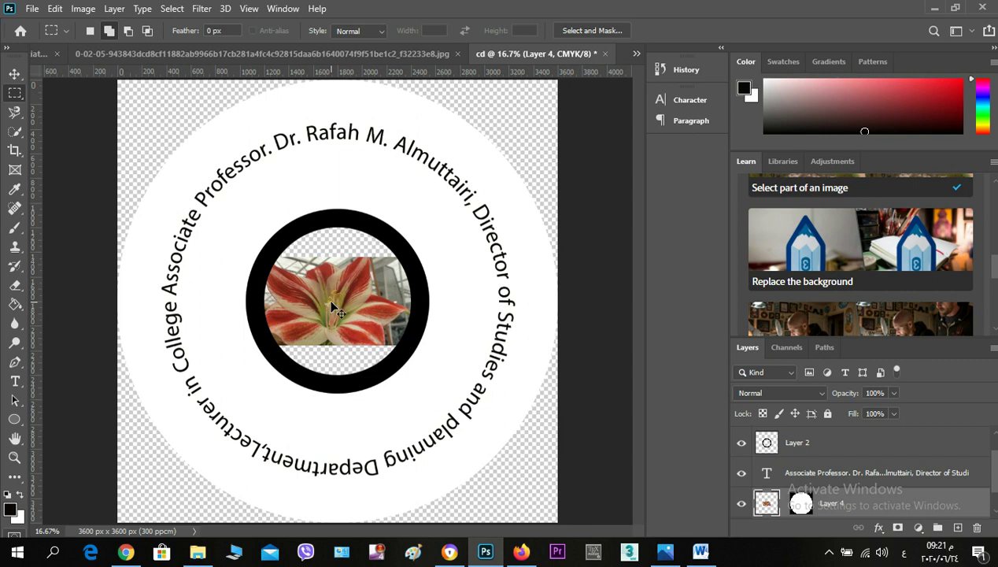
{"action": "key", "text": "ctrl+t"}
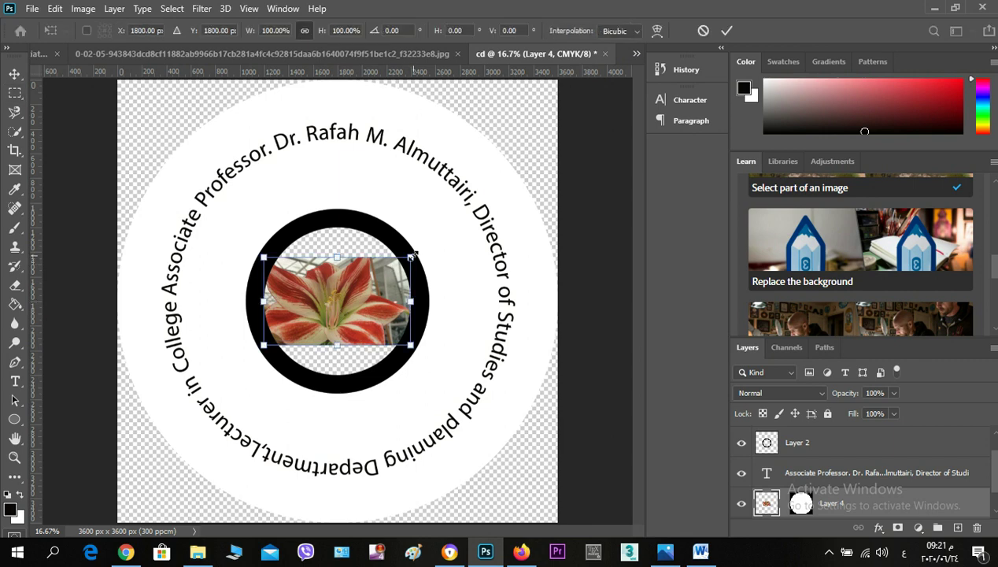
- Scale the pasted lily to about 520% so it fills the whole disc, and commit
{"action": "mouse_move", "coordinate": [411, 256]}
{"action": "left_mouse_down"}
{"action": "mouse_move", "coordinate": [464, 62]}
{"action": "mouse_move", "coordinate": [475, 11]}
{"action": "mouse_move", "coordinate": [466, 4]}
{"action": "left_mouse_up"}
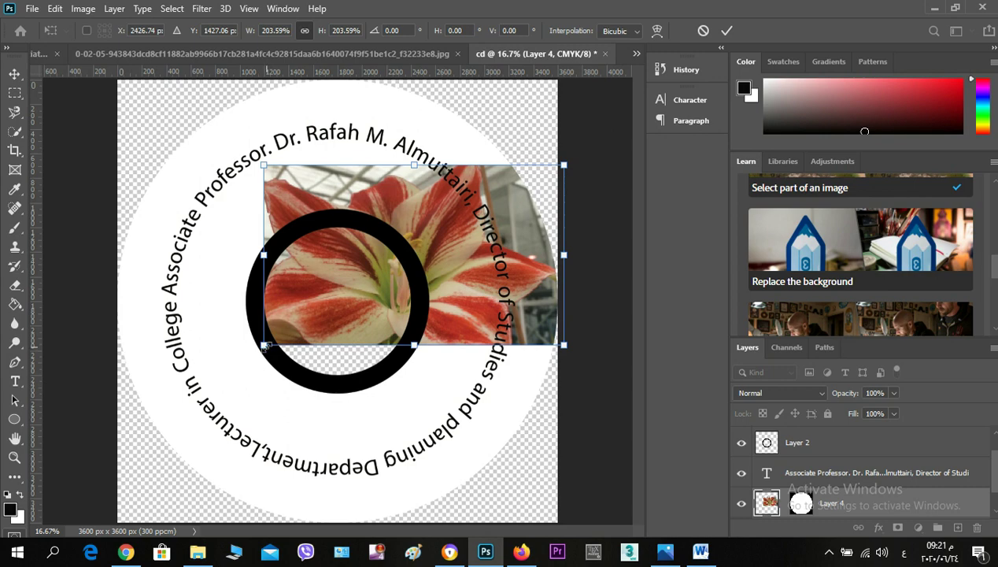
{"action": "left_click_drag", "start_coordinate": [264, 344], "coordinate": [151, 488]}
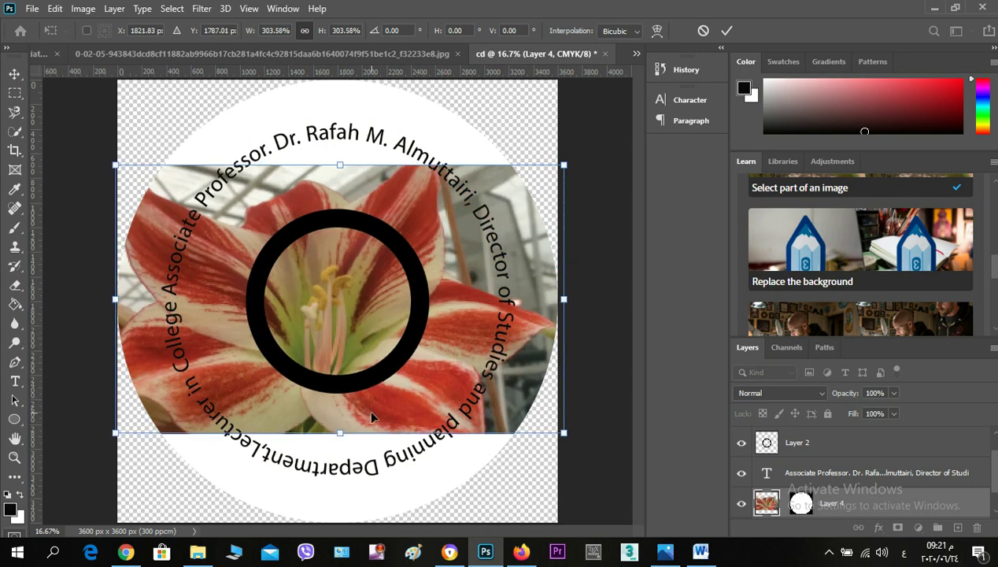
{"action": "left_click_drag", "start_coordinate": [337, 434], "coordinate": [339, 521]}
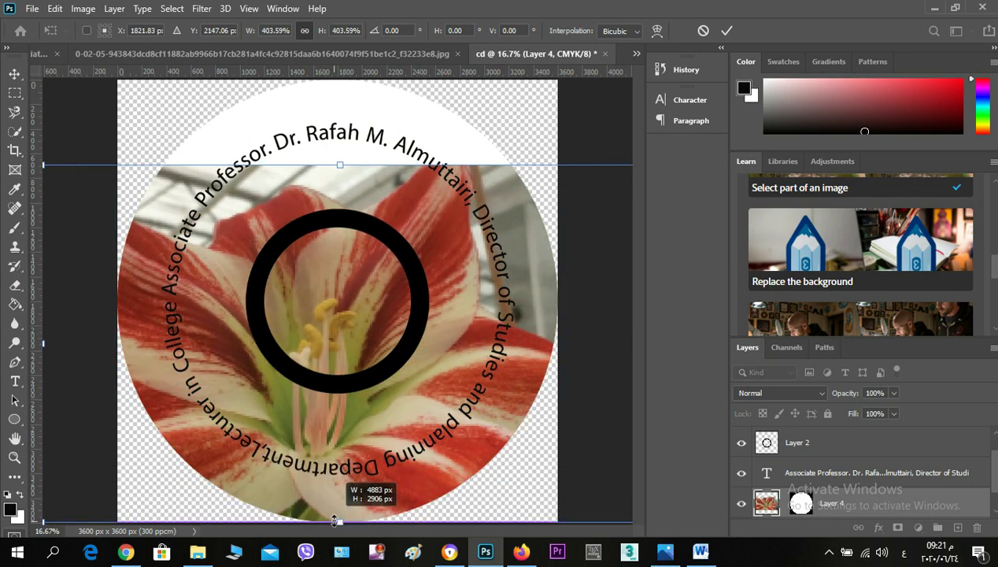
{"action": "left_click_drag", "start_coordinate": [340, 161], "coordinate": [341, 59]}
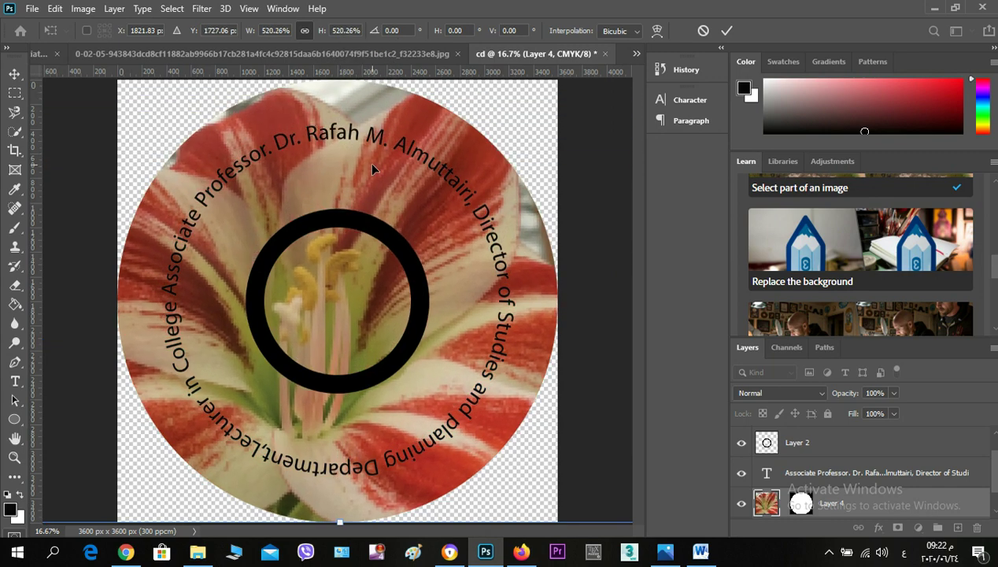
{"action": "key", "text": "Return"}
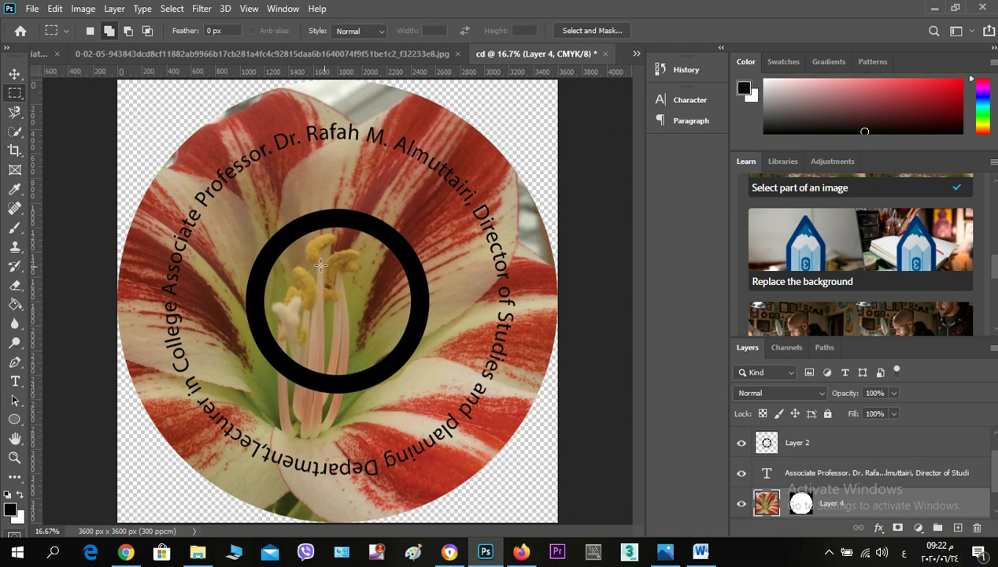
- Cut a 4 cm × 4 cm circular hole through the lily, centred inside the black ring
{"action": "right_click", "coordinate": [25, 99]}
{"action": "left_click", "coordinate": [55, 108]}
{"action": "left_click", "coordinate": [426, 29]}
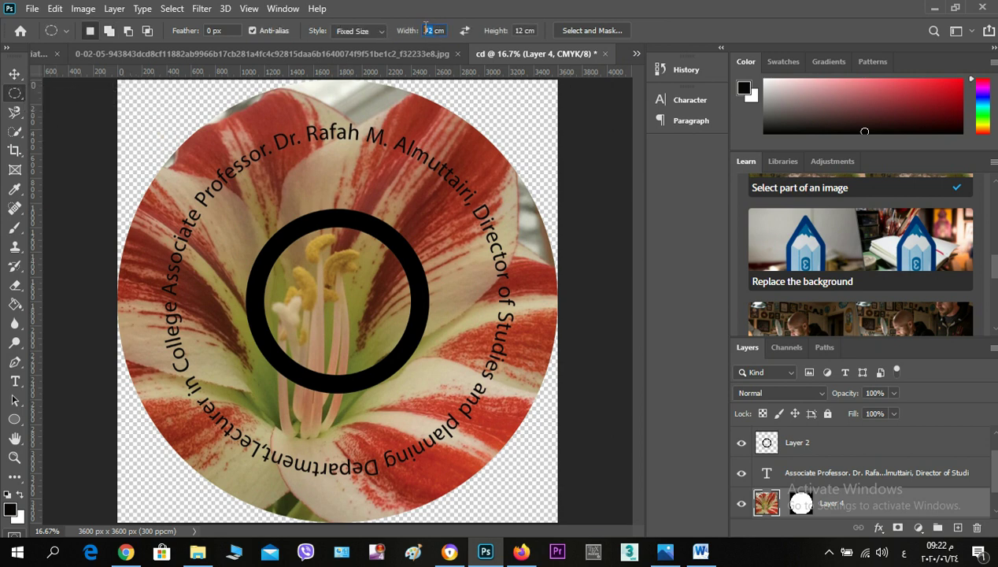
{"action": "type", "text": "4"}
{"action": "left_click", "coordinate": [522, 30]}
{"action": "type", "text": "4"}
{"action": "left_click", "coordinate": [360, 276]}
{"action": "left_click_drag", "start_coordinate": [381, 285], "coordinate": [306, 244]}
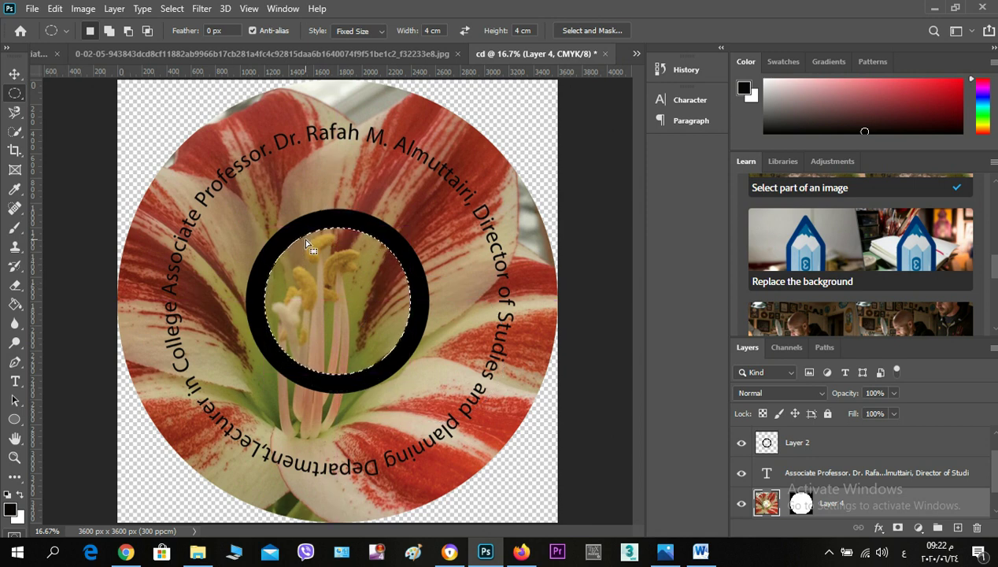
{"action": "key", "text": "Delete"}
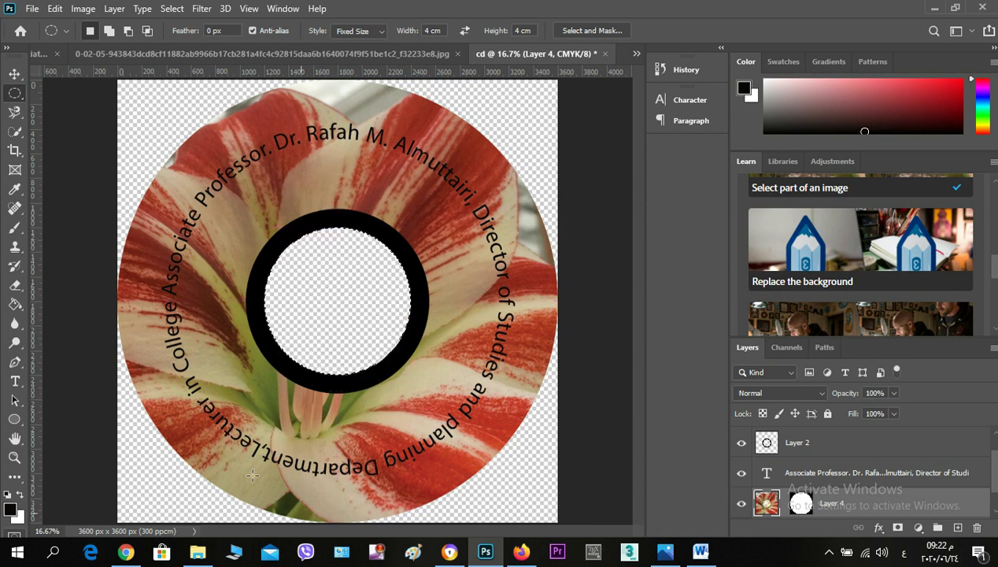